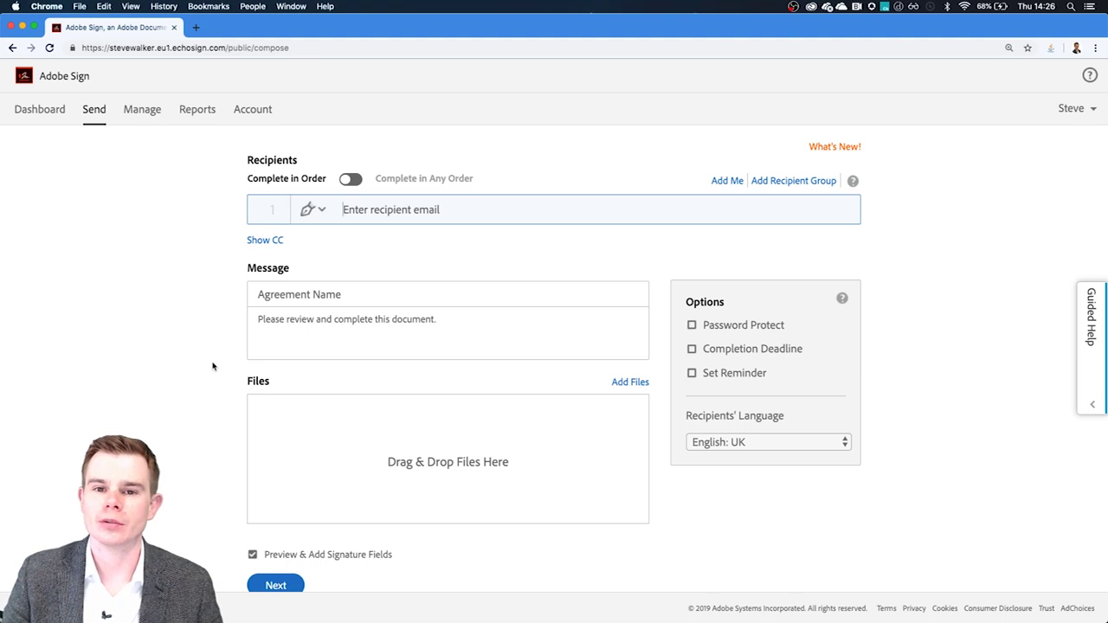
Enter the first recipient's email address and give that recipient the Signer role.
{"action": "type", "text": "sw."}
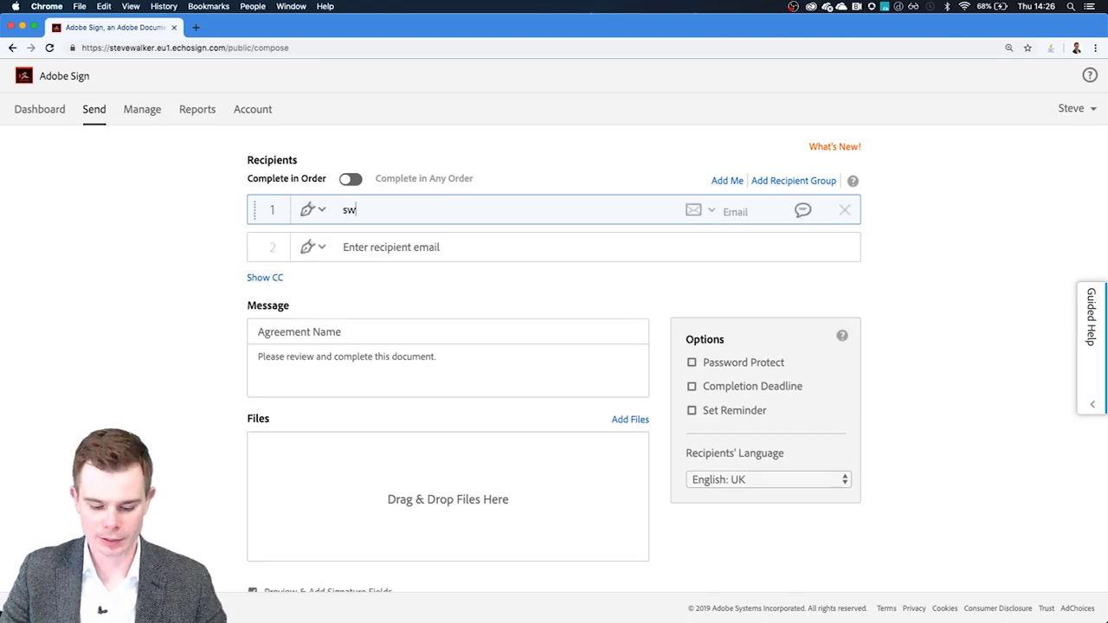
{"action": "left_click", "coordinate": [349, 278]}
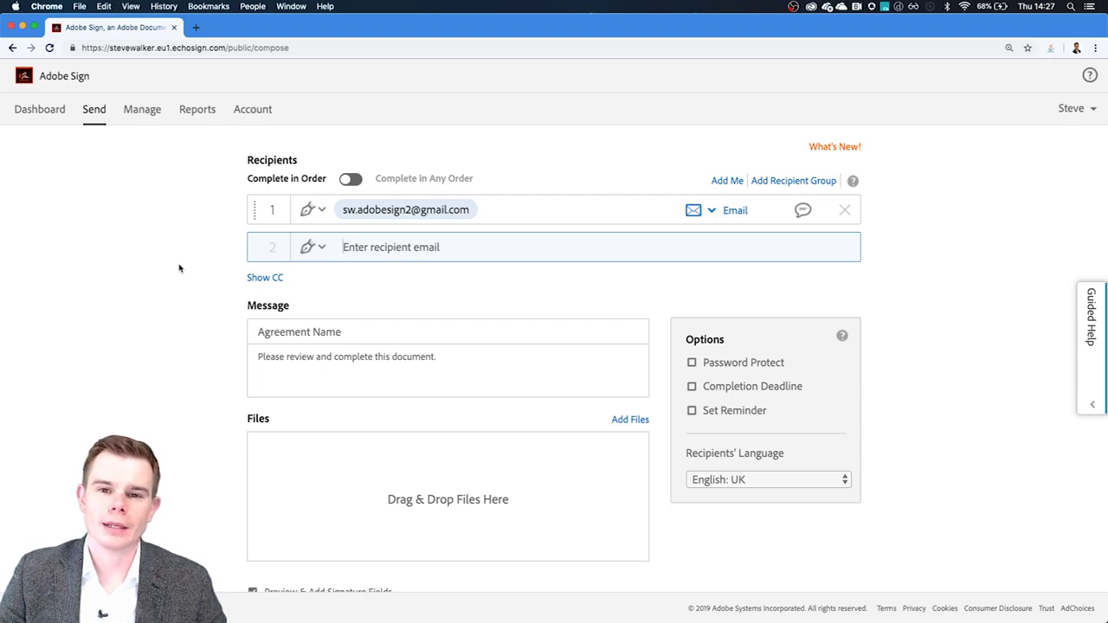
{"action": "left_click", "coordinate": [315, 210]}
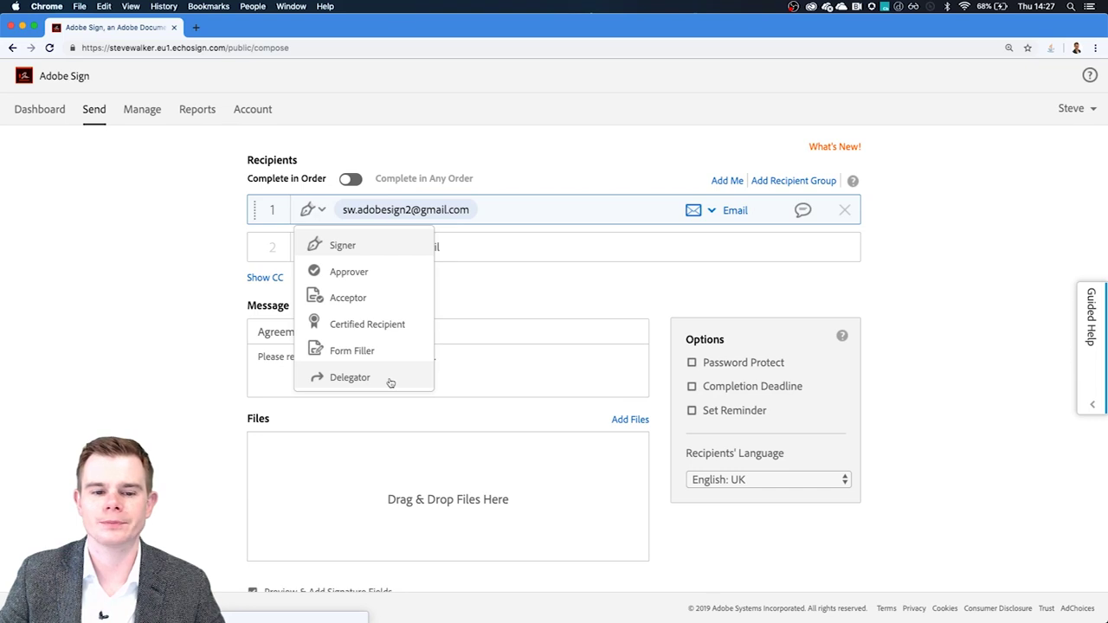
{"action": "left_click", "coordinate": [349, 247]}
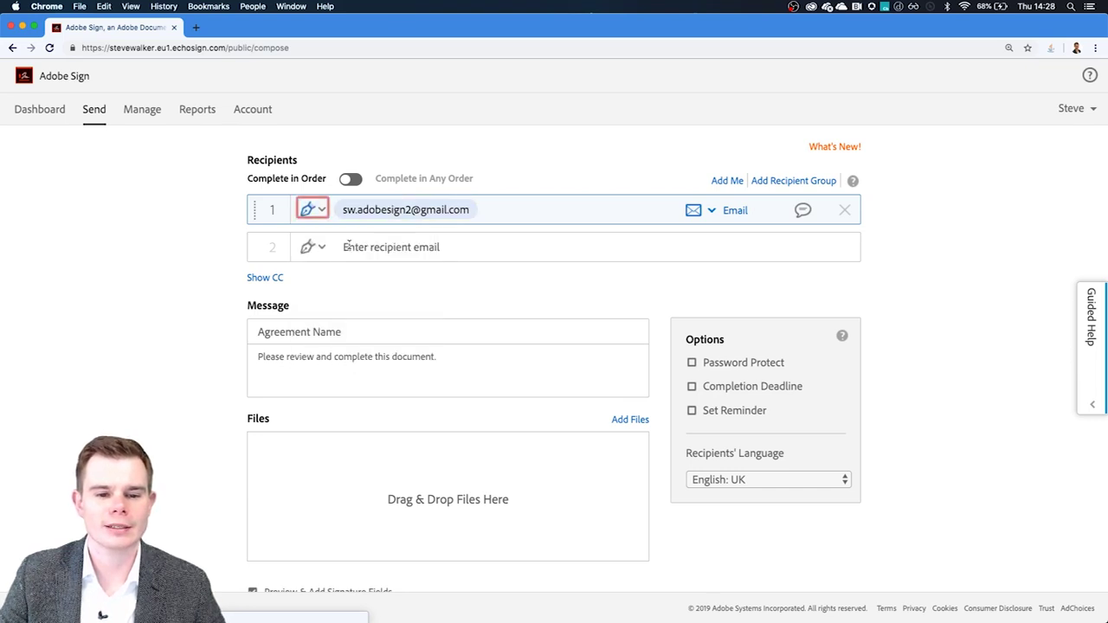
Insert +id before the @ in the first recipient's email address and keep Email as the authentication method.
{"action": "left_click", "coordinate": [413, 209]}
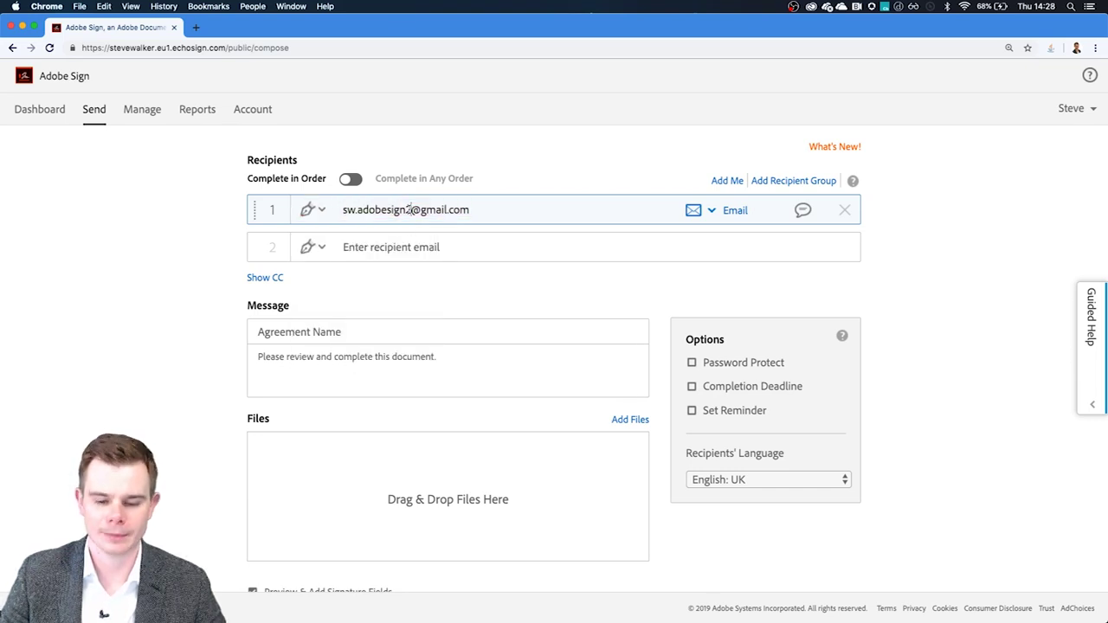
{"action": "type", "text": "+id"}
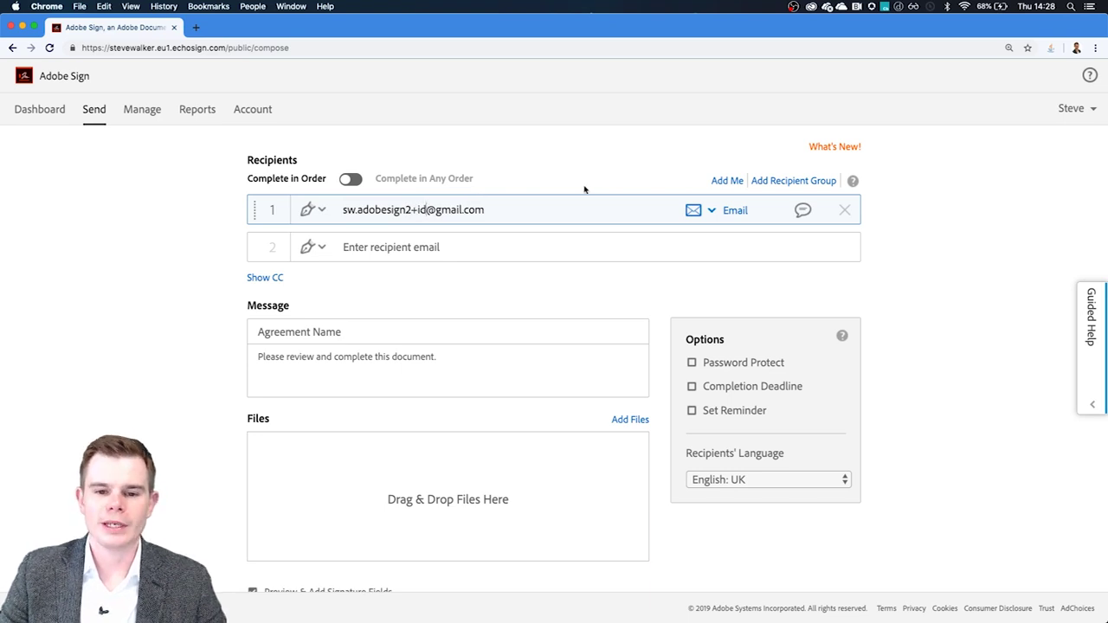
{"action": "left_click", "coordinate": [594, 179]}
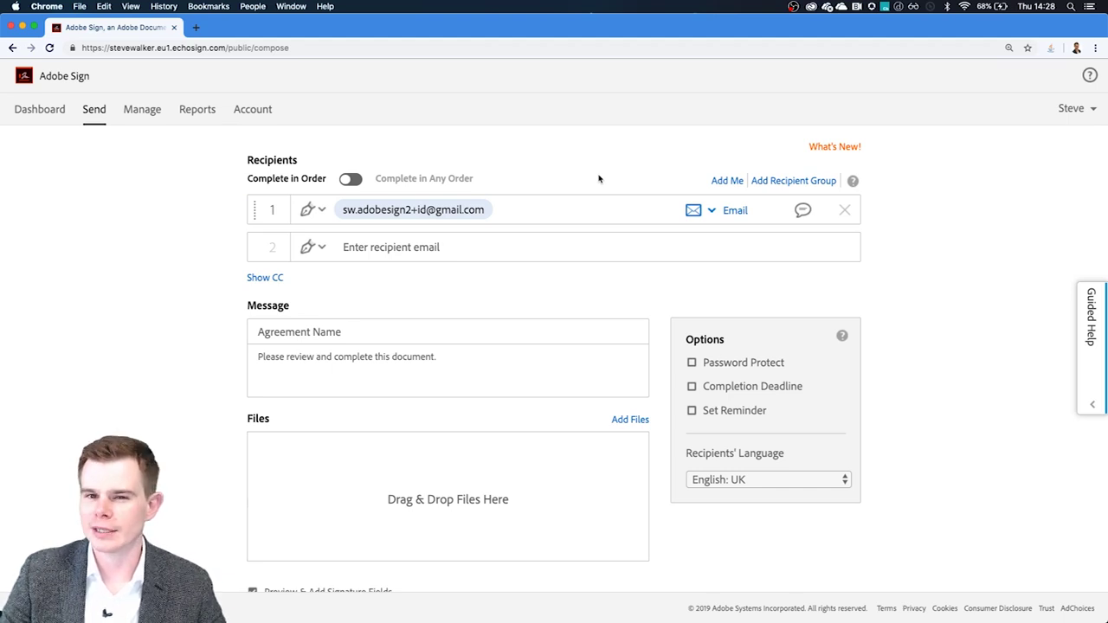
{"action": "left_click", "coordinate": [694, 211]}
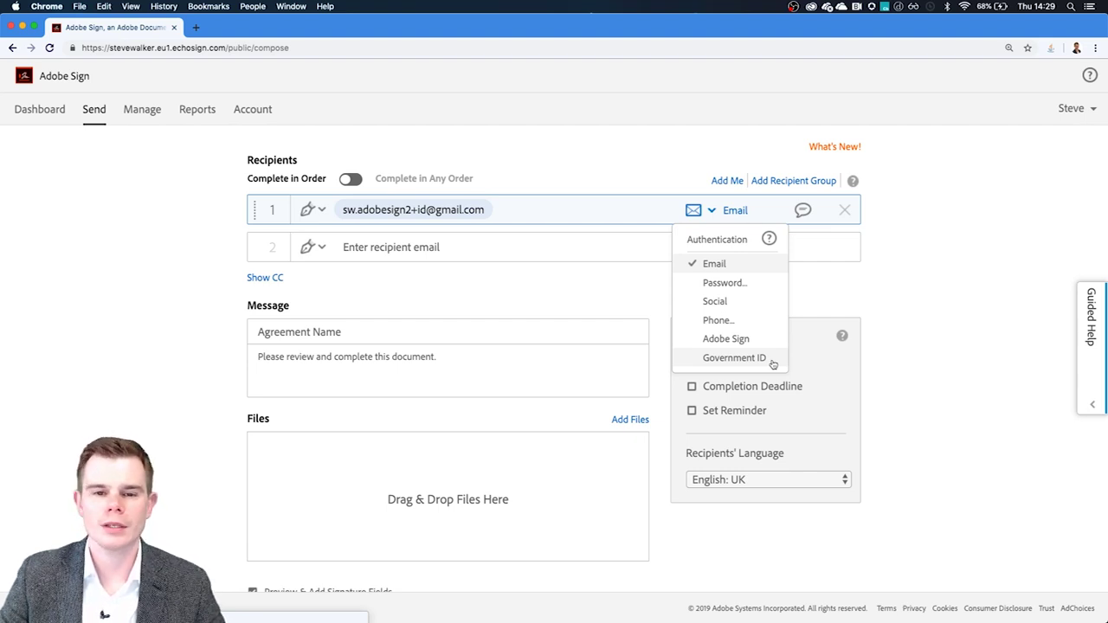
{"action": "left_click", "coordinate": [731, 264]}
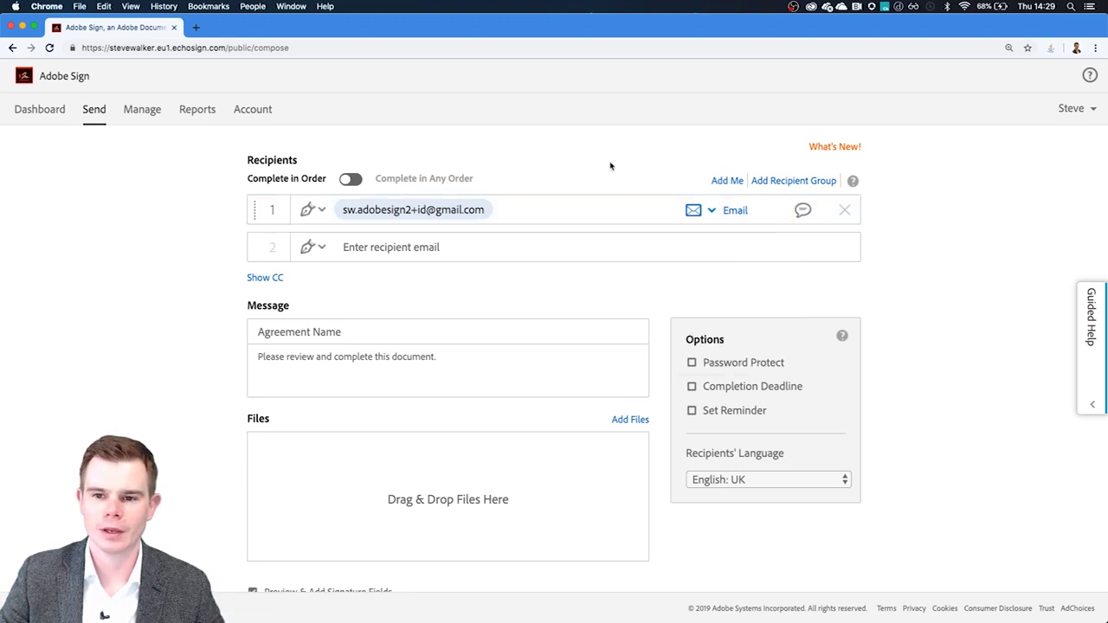
Browse the My Templates and Shared Templates folders in the library documents available for attaching.
{"action": "left_click", "coordinate": [630, 420]}
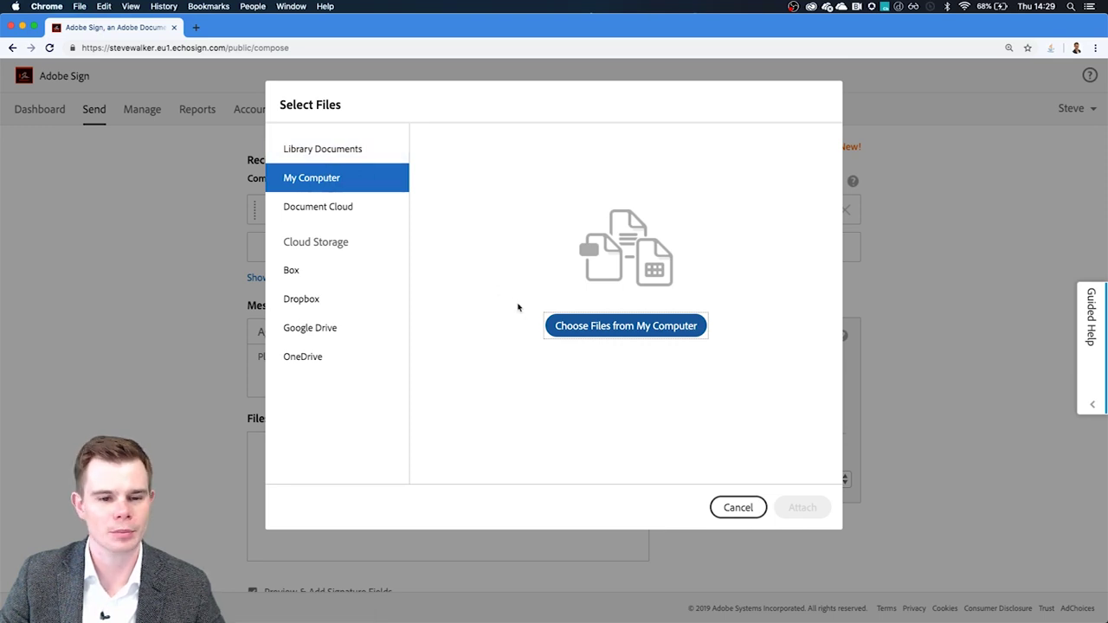
{"action": "left_click", "coordinate": [370, 155]}
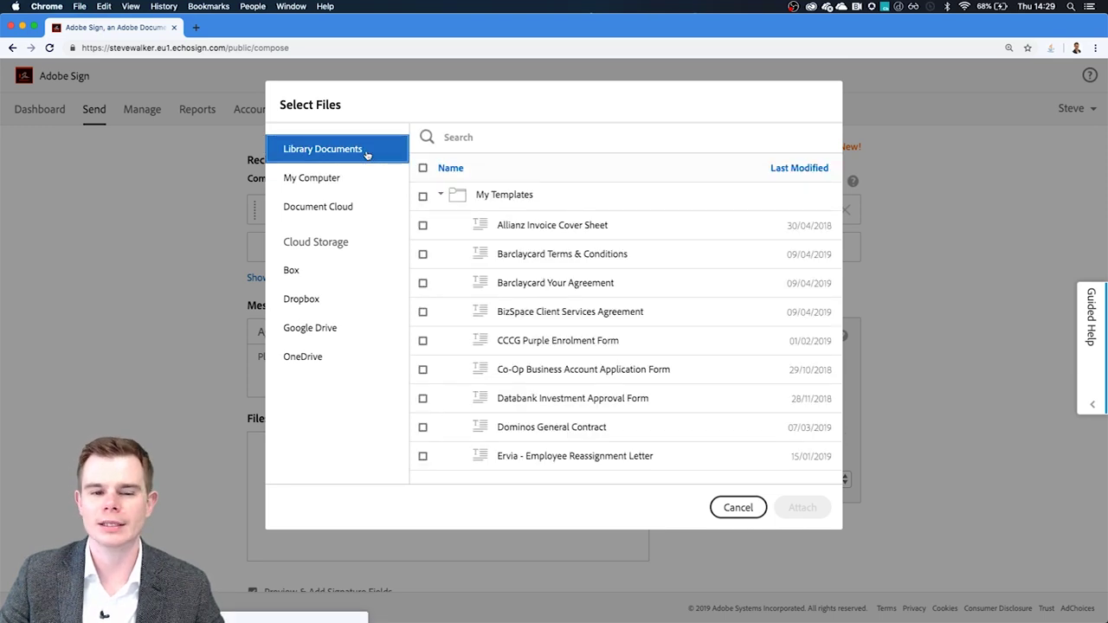
{"action": "left_click", "coordinate": [442, 197]}
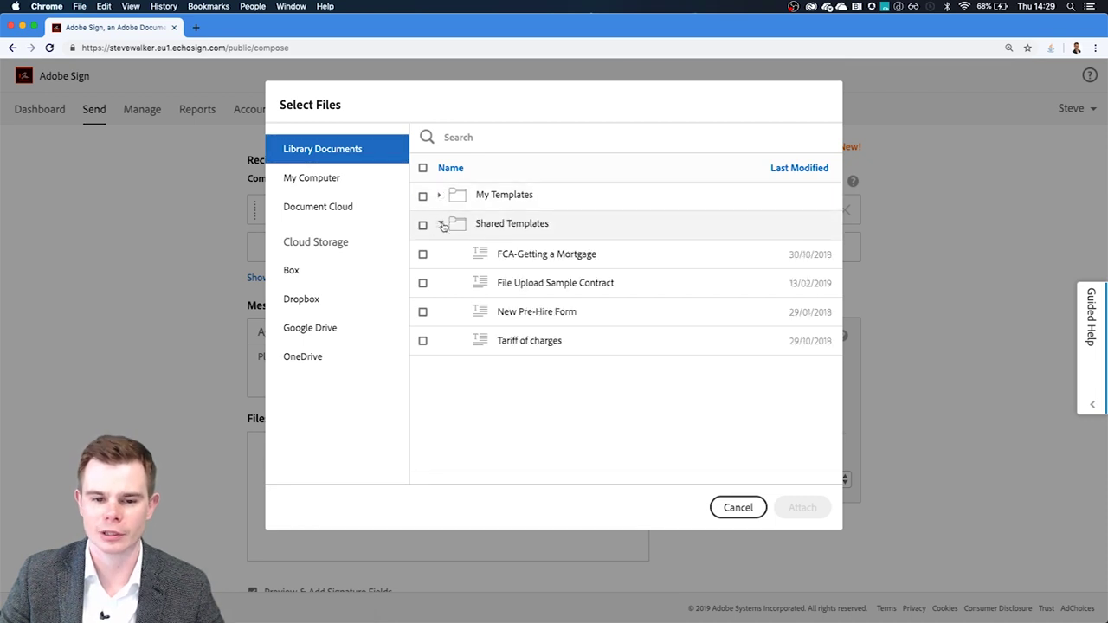
{"action": "left_click", "coordinate": [442, 224]}
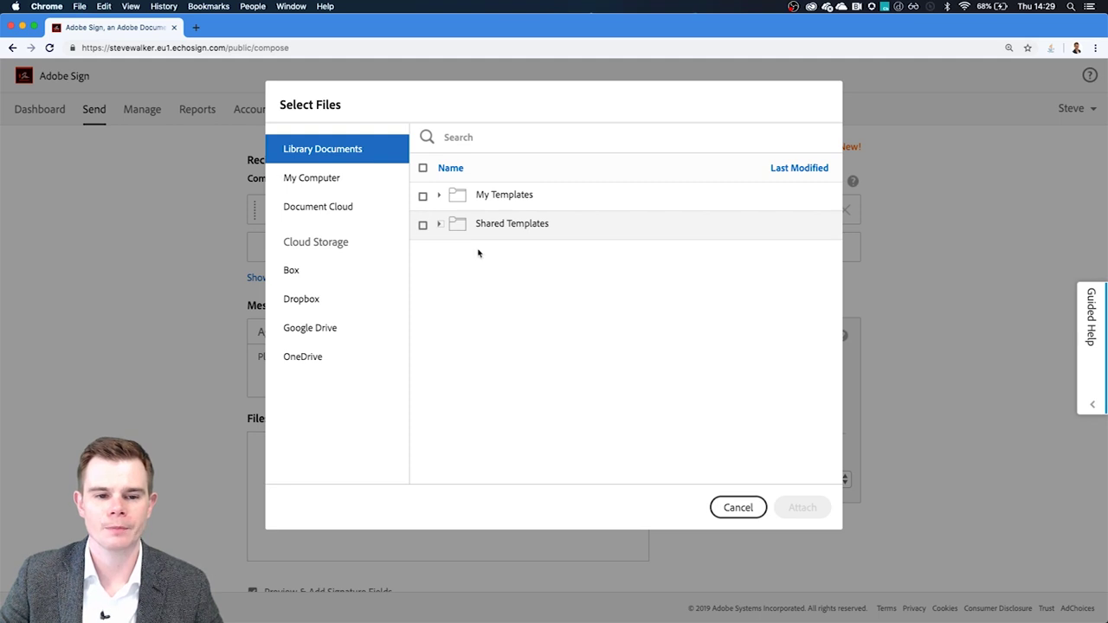
Preview and attach Untagged Cover Sheet.docx from the computer's OneDrive folder _DEMO DOCS, subfolder _NO FIELDS.
{"action": "left_click", "coordinate": [354, 185]}
{"action": "left_click", "coordinate": [587, 326]}
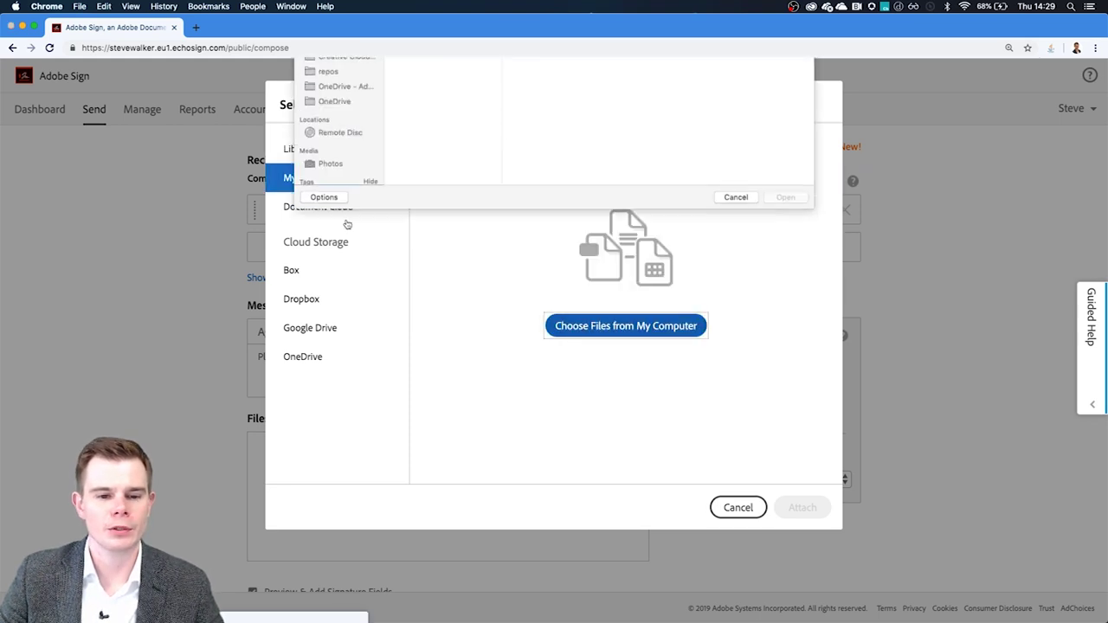
{"action": "left_click", "coordinate": [334, 192]}
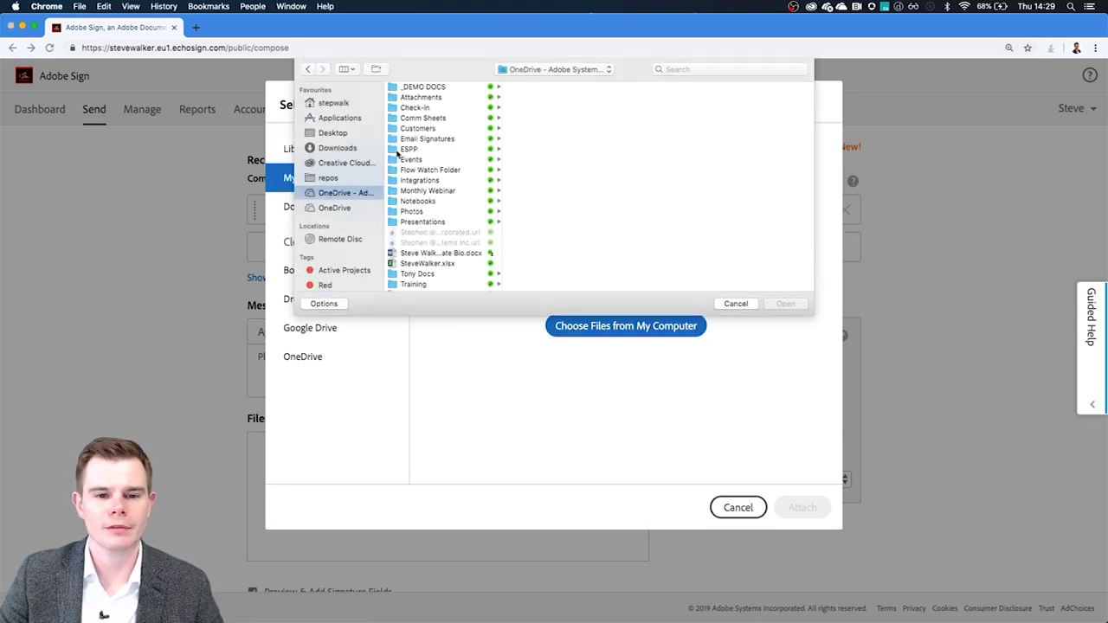
{"action": "left_click", "coordinate": [438, 88]}
{"action": "left_click", "coordinate": [555, 98]}
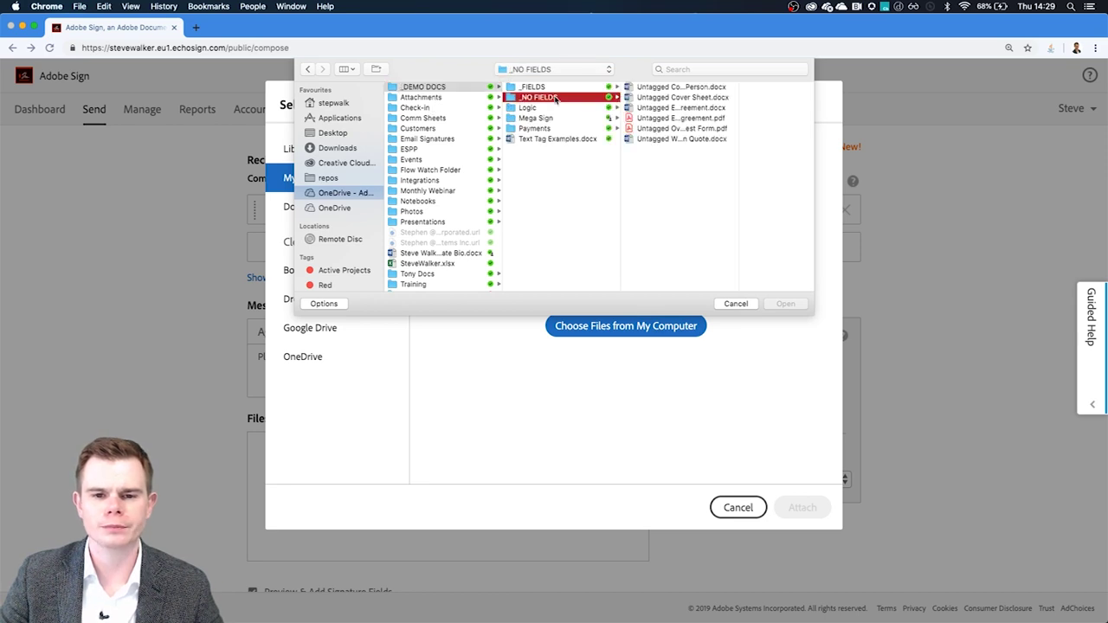
{"action": "left_click", "coordinate": [655, 92]}
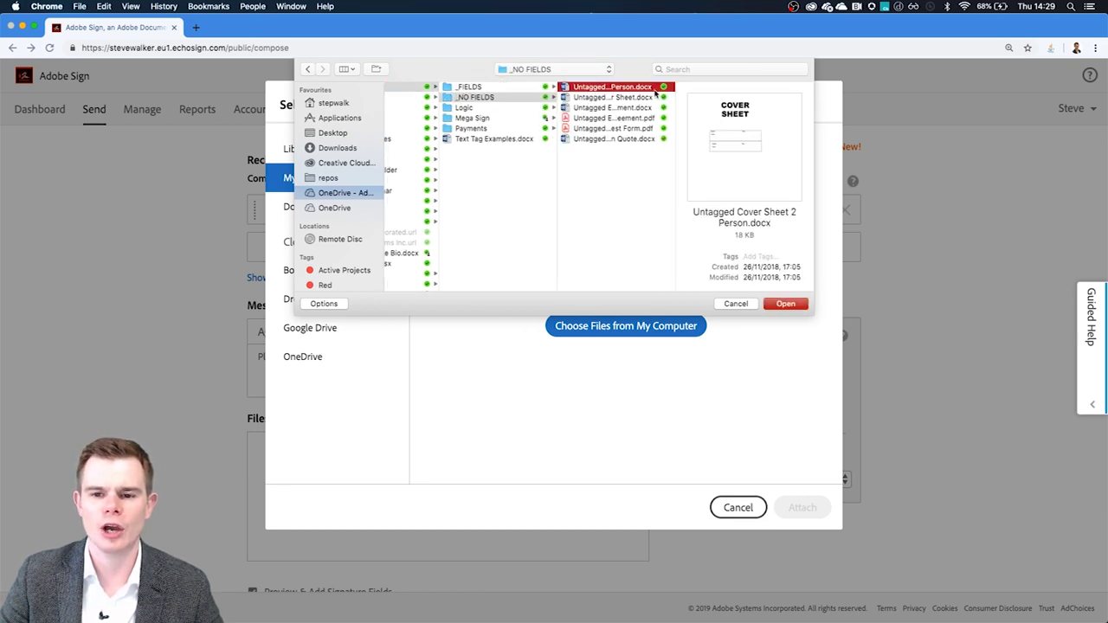
{"action": "left_click", "coordinate": [647, 98]}
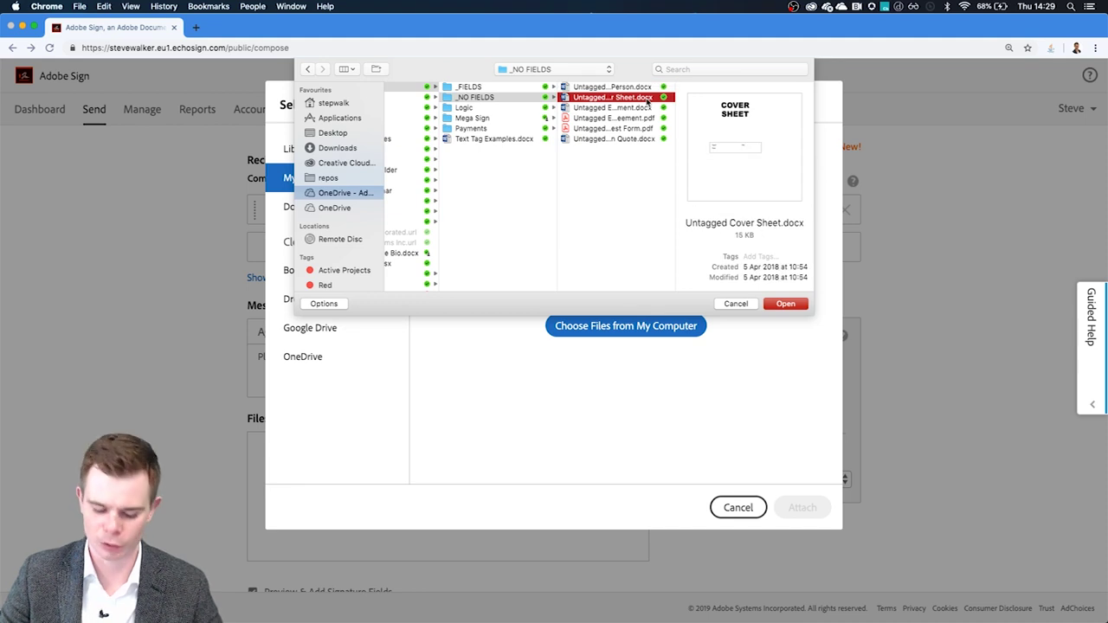
{"action": "key", "text": "space"}
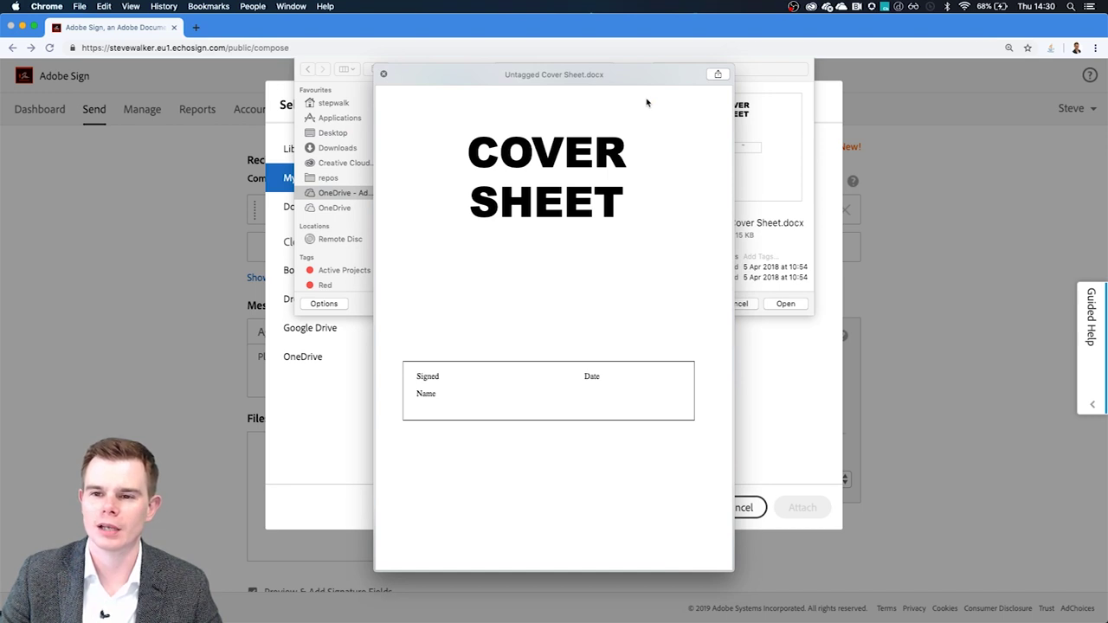
{"action": "key", "text": "space"}
{"action": "key", "text": "Return"}
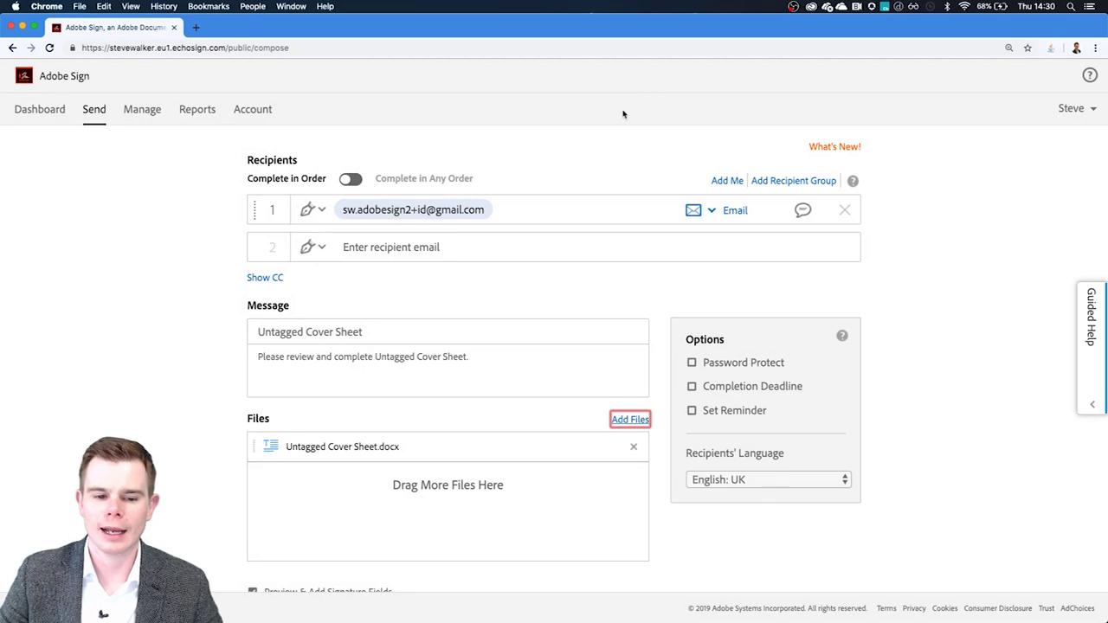
Shorten the agreement name to "Cover Sheet" and end the message with "Kind regards," and the sender's first name.
{"action": "left_click_drag", "start_coordinate": [307, 333], "coordinate": [243, 334]}
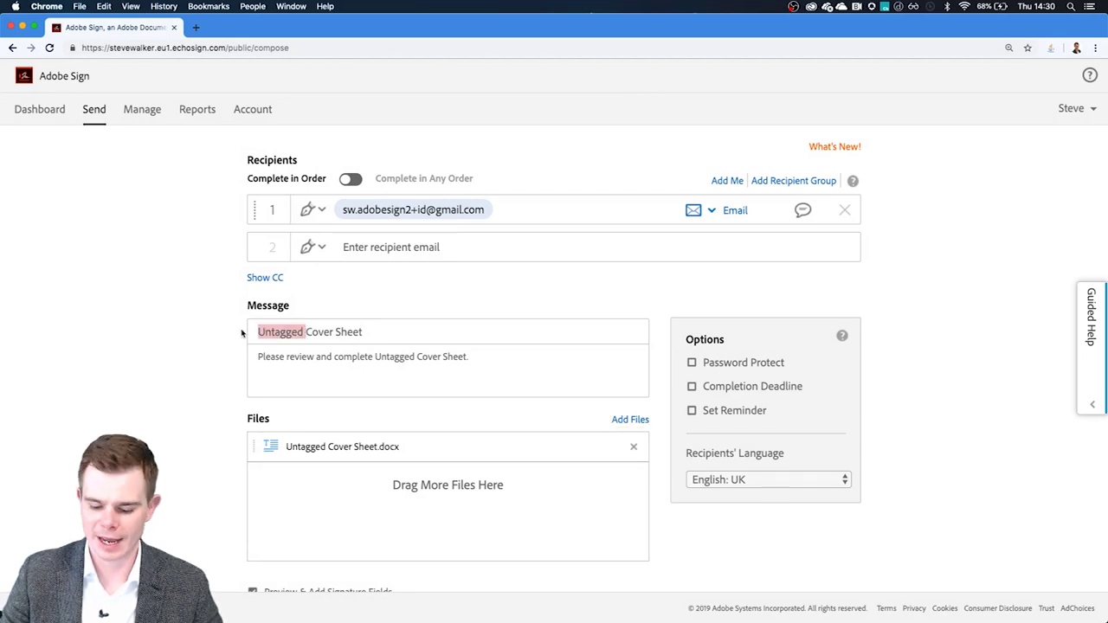
{"action": "key", "text": "BackSpace"}
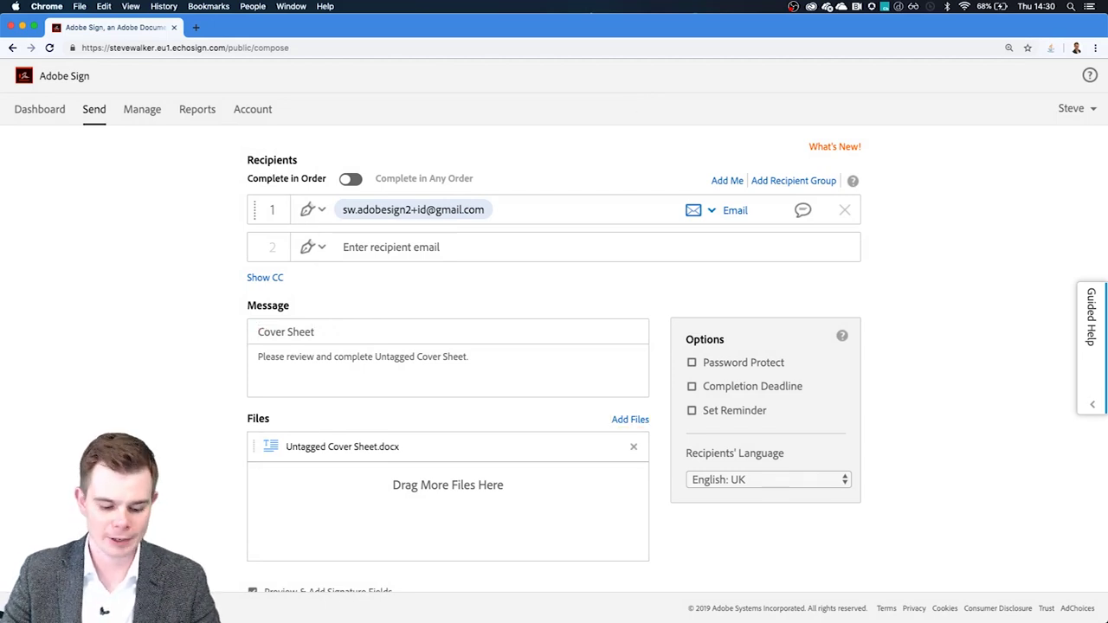
{"action": "key", "text": "Tab"}
{"action": "key", "text": "Return"}
{"action": "type", "text": "Kind regards,"}
{"action": "key", "text": "Return"}
{"action": "type", "text": "Steve"}
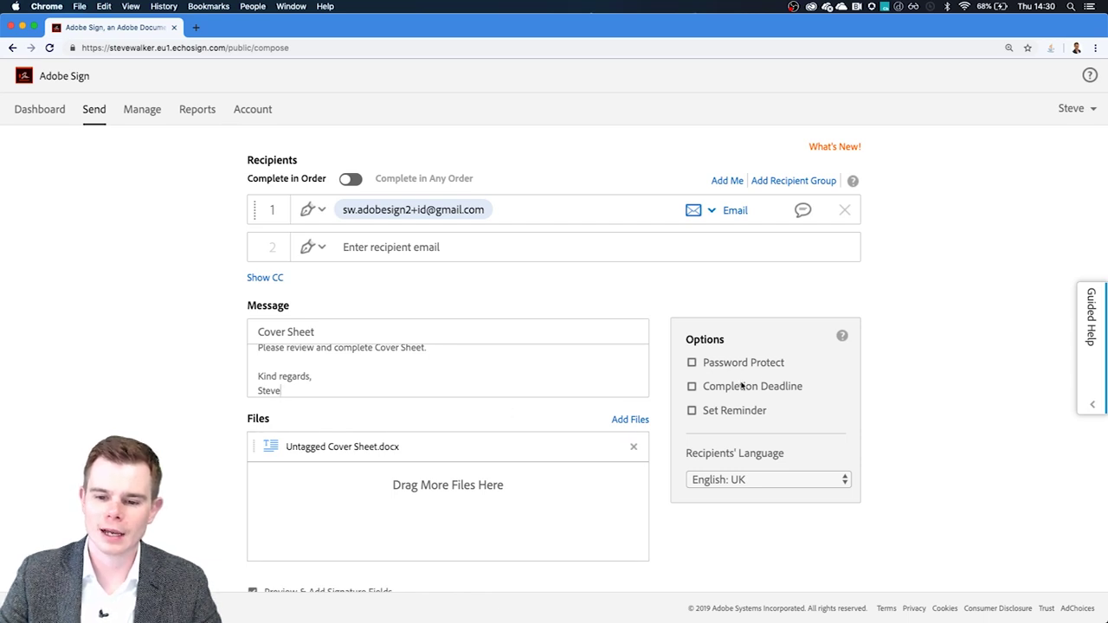
Enable the completion deadline and set it to 7 days.
{"action": "left_click_drag", "start_coordinate": [795, 362], "coordinate": [705, 365]}
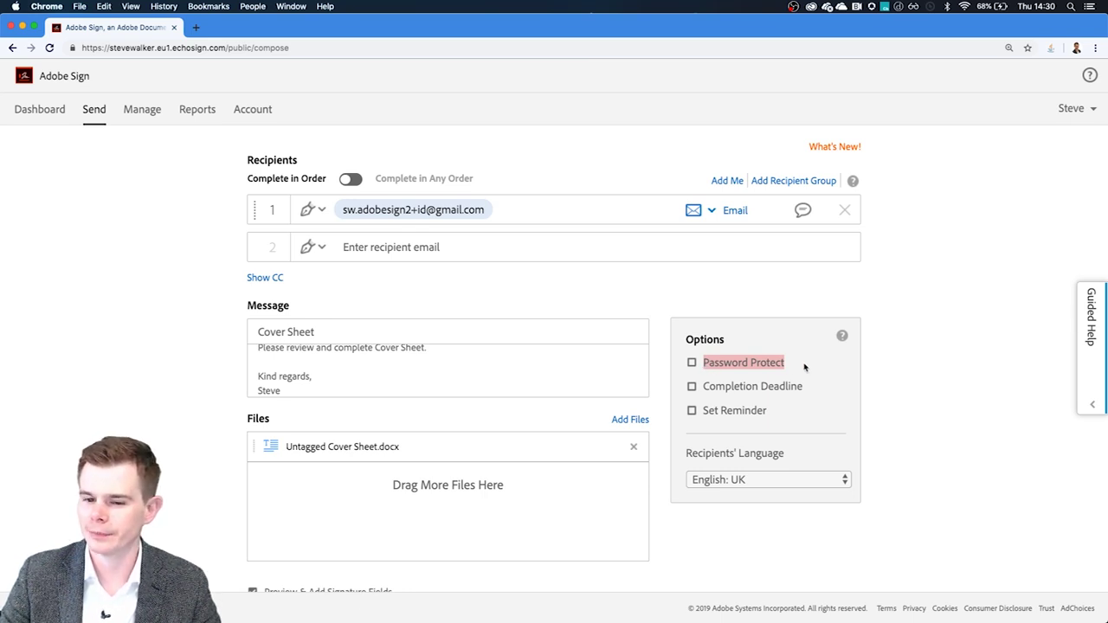
{"action": "left_click", "coordinate": [691, 387]}
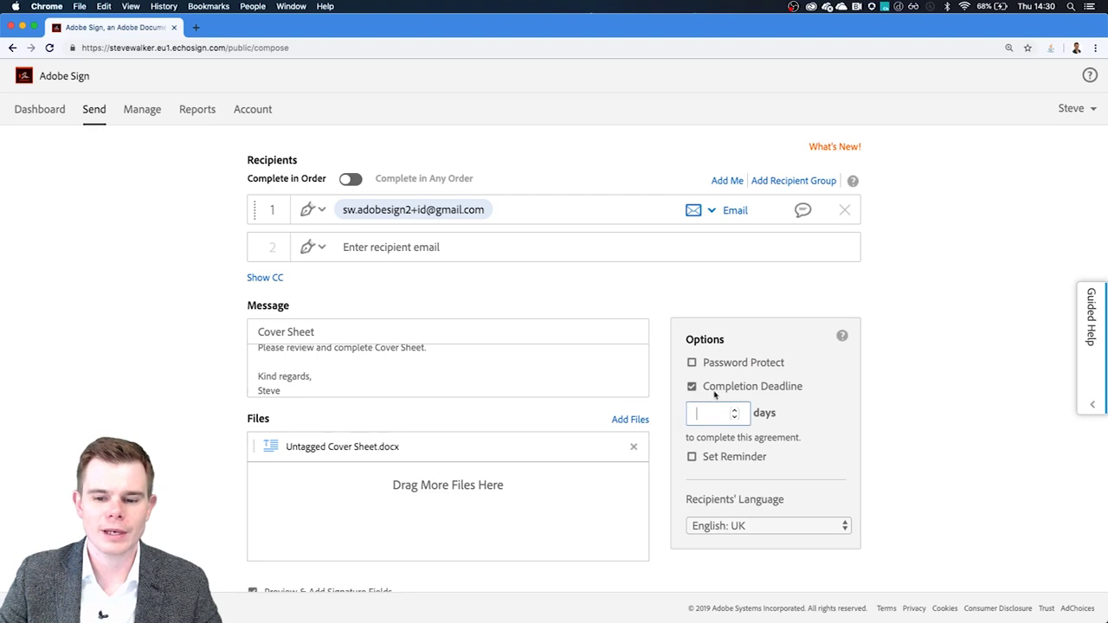
{"action": "left_click", "coordinate": [734, 410]}
{"action": "left_click", "coordinate": [734, 410]}
{"action": "left_click", "coordinate": [734, 410]}
{"action": "left_click", "coordinate": [734, 410]}
{"action": "left_click", "coordinate": [734, 410]}
{"action": "left_click", "coordinate": [734, 411]}
{"action": "left_click", "coordinate": [734, 410]}
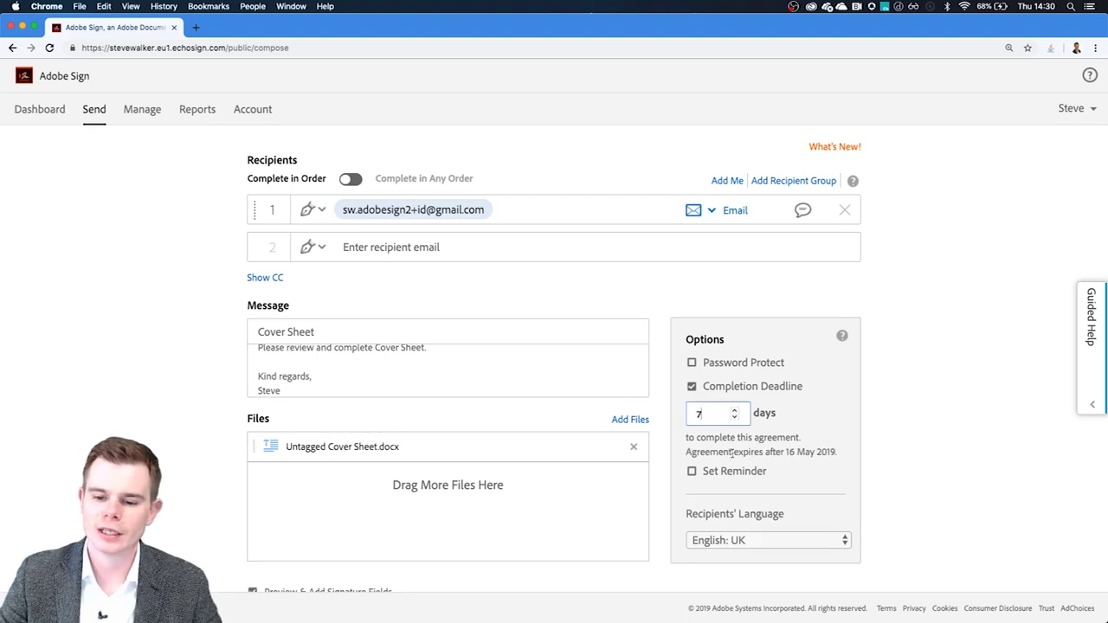
{"action": "left_click_drag", "start_coordinate": [729, 451], "coordinate": [839, 452]}
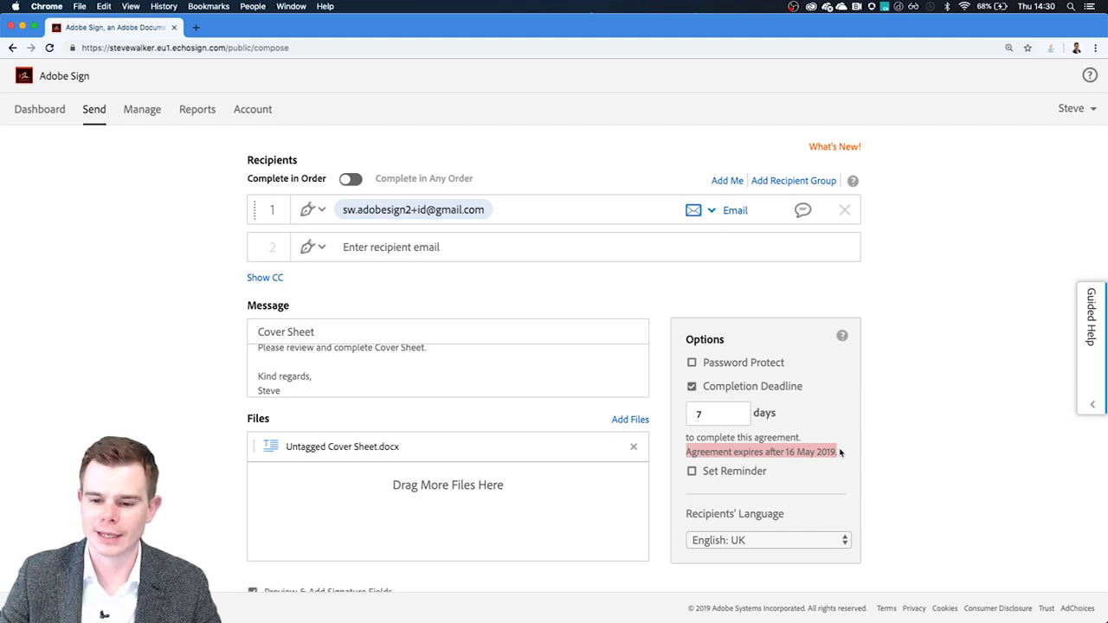
Enable the reminder and set its frequency to Every business day.
{"action": "left_click", "coordinate": [695, 471]}
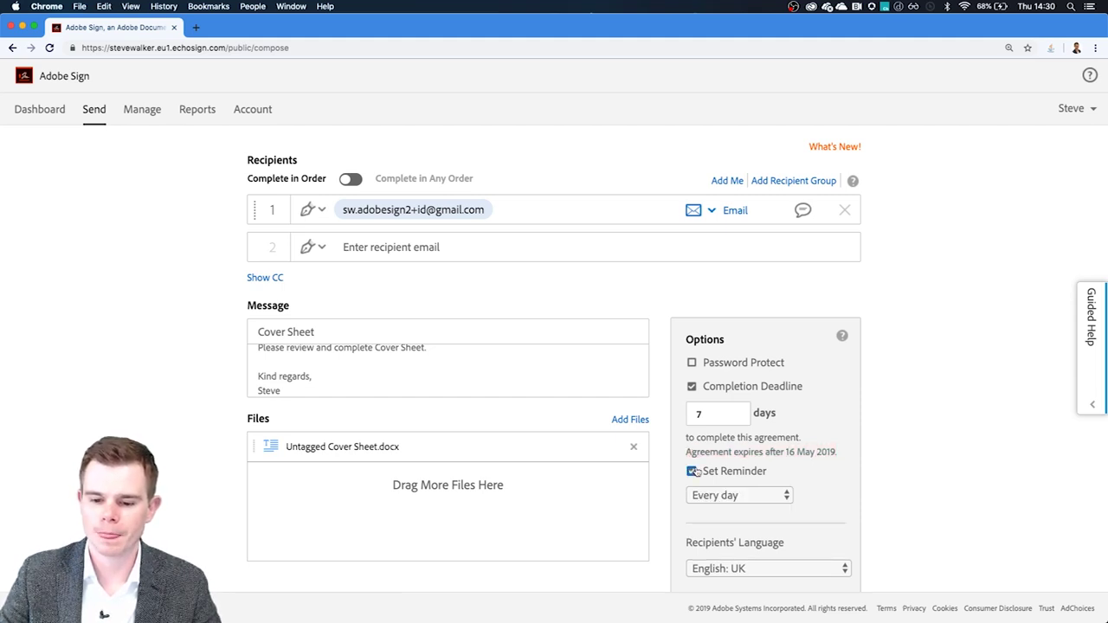
{"action": "left_click", "coordinate": [744, 495]}
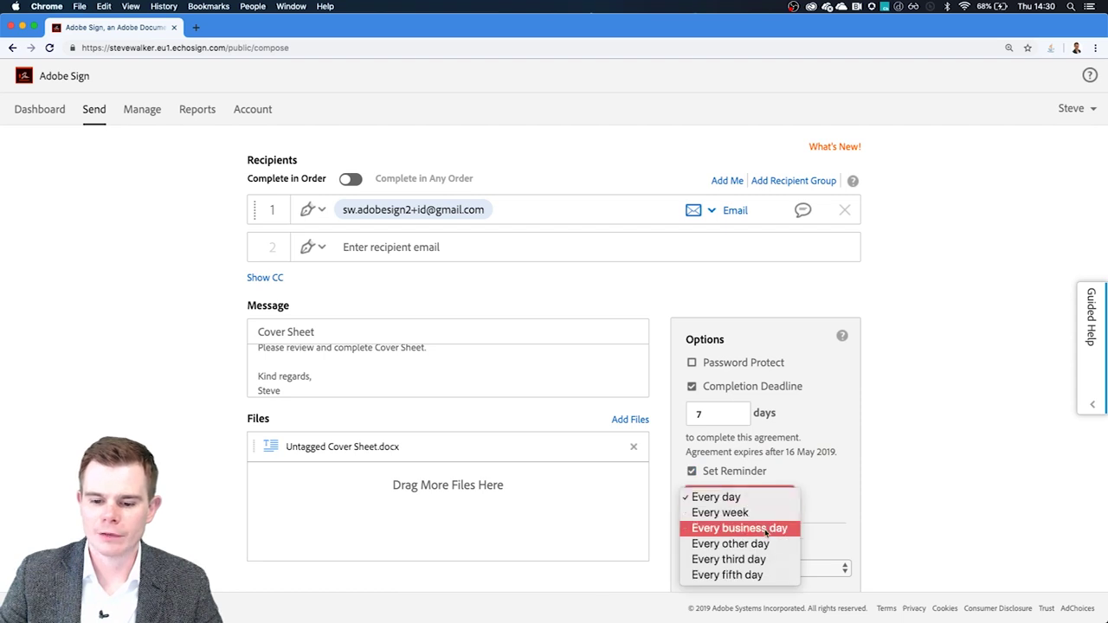
{"action": "left_click", "coordinate": [766, 529]}
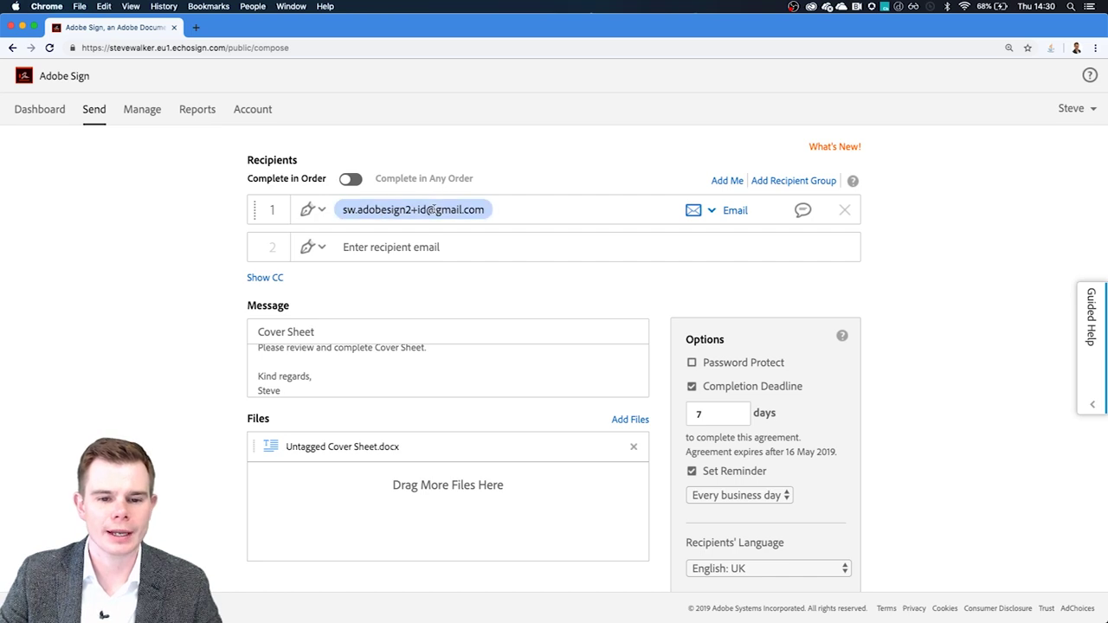
Remove the +id suffix from the first recipient's email address.
{"action": "left_click", "coordinate": [433, 209]}
{"action": "left_click", "coordinate": [433, 210]}
{"action": "key", "text": "BackSpace"}
{"action": "key", "text": "BackSpace"}
{"action": "key", "text": "BackSpace"}
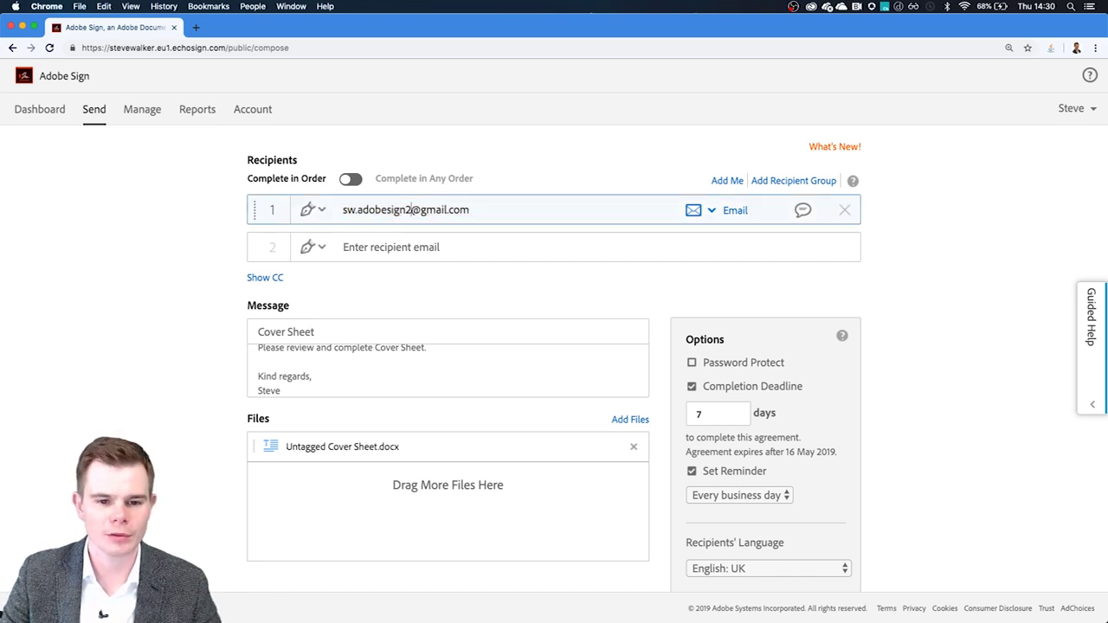
{"action": "left_click", "coordinate": [130, 379]}
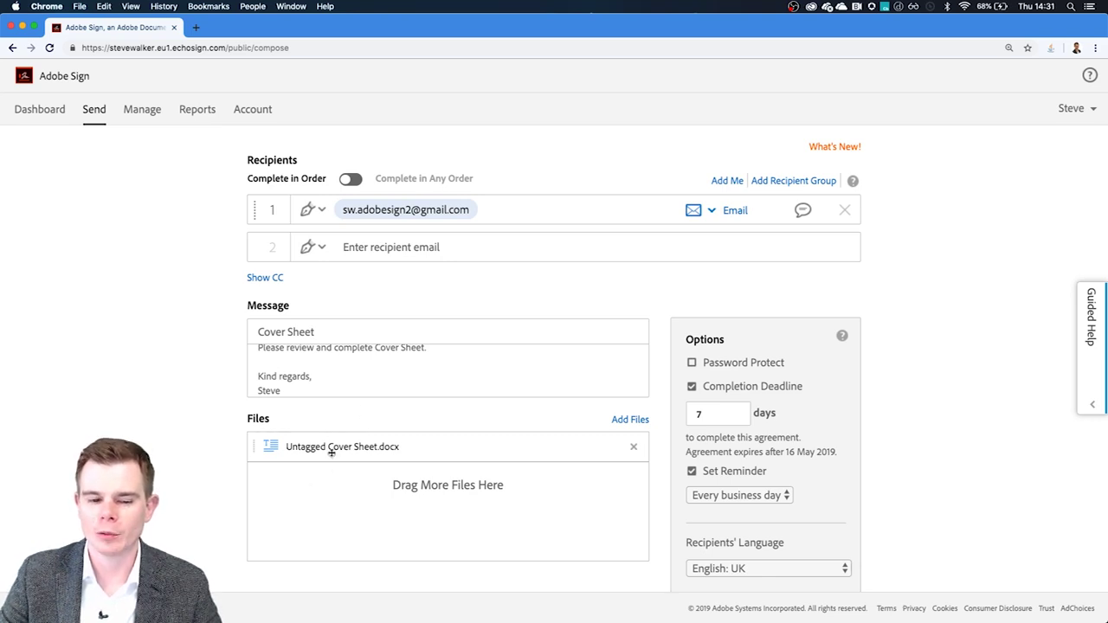
{"action": "double_click", "coordinate": [249, 418]}
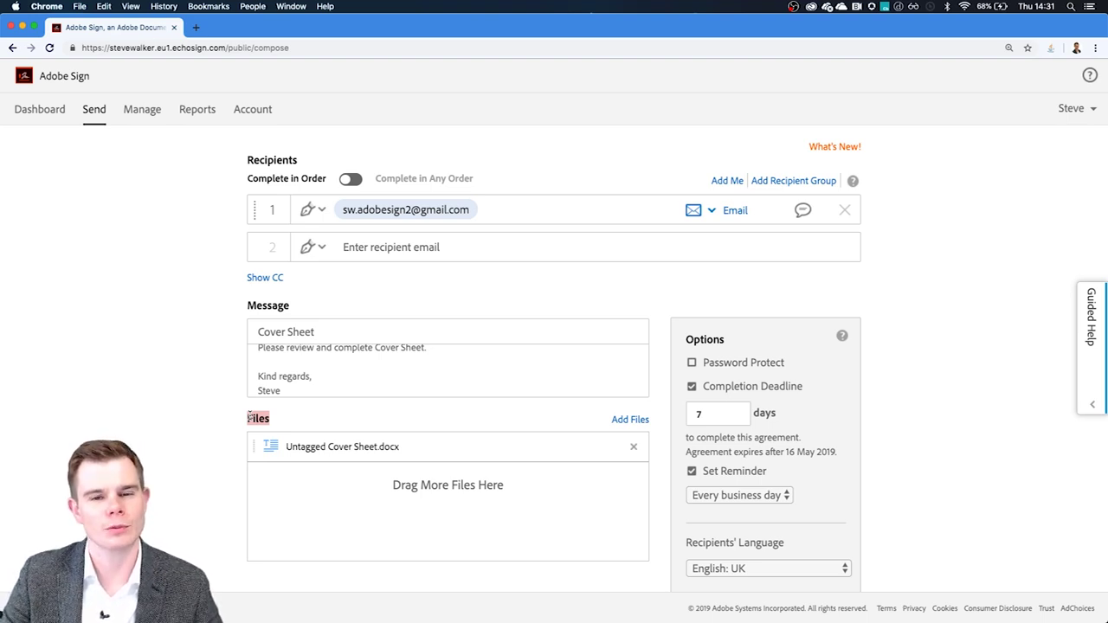
{"action": "left_click", "coordinate": [249, 418]}
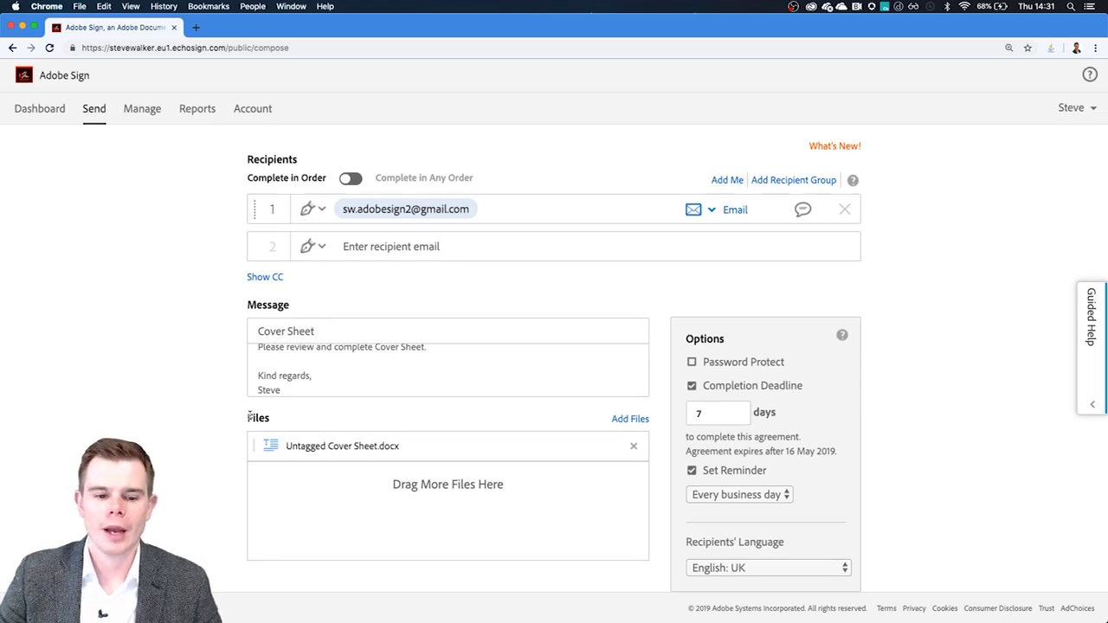
{"action": "scroll", "coordinate": [250, 418], "scroll_direction": "down", "scroll_amount": 3}
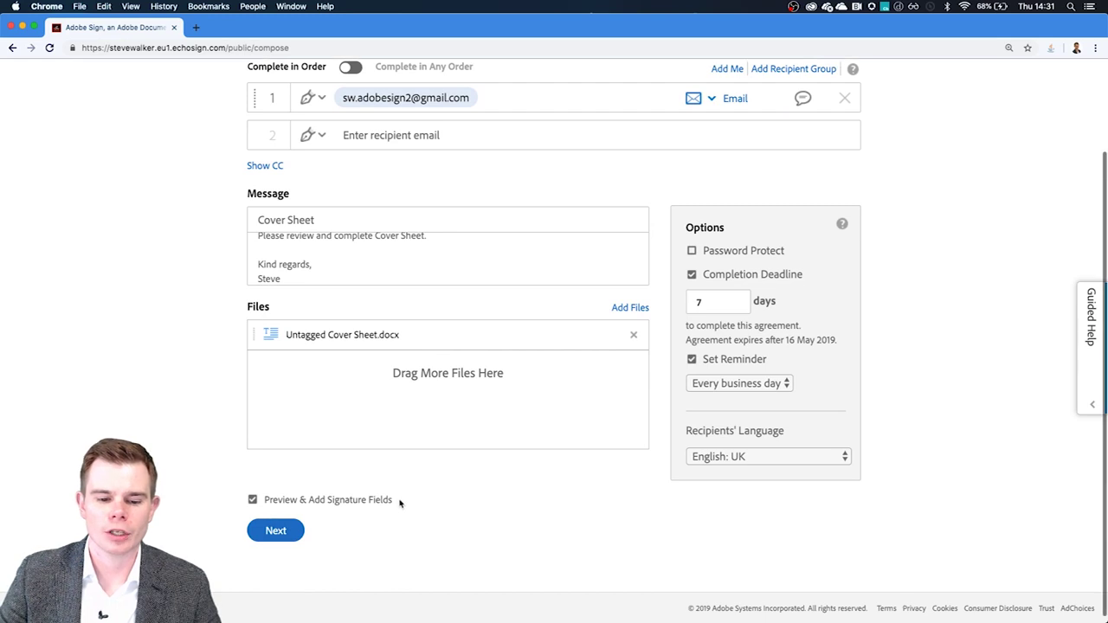
Proceed to the agreement preview for adding signature fields and place a Signature field beside the Signed label.
{"action": "left_click_drag", "start_coordinate": [393, 500], "coordinate": [266, 499]}
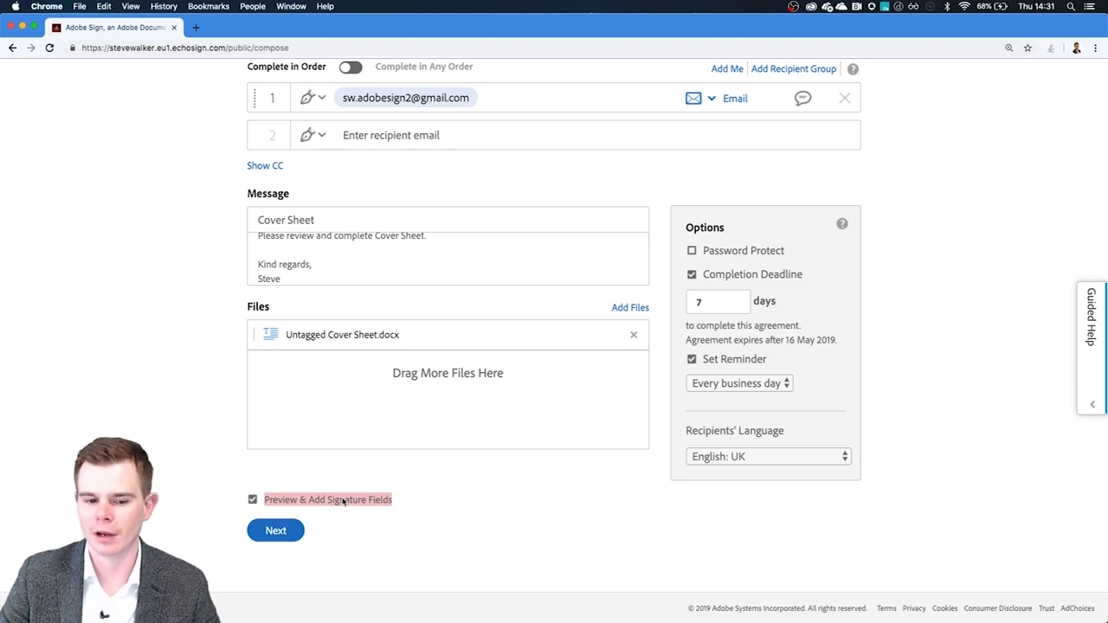
{"action": "left_click", "coordinate": [274, 530]}
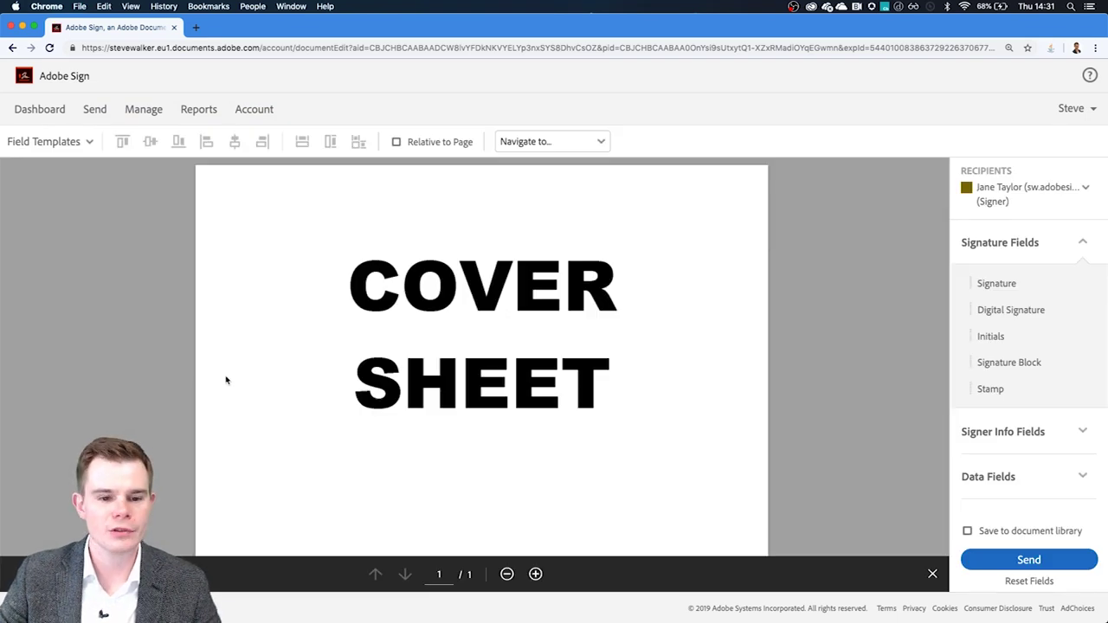
{"action": "scroll", "coordinate": [478, 355], "scroll_direction": "down", "scroll_amount": 10}
{"action": "scroll", "coordinate": [478, 355], "scroll_direction": "down", "scroll_amount": 3}
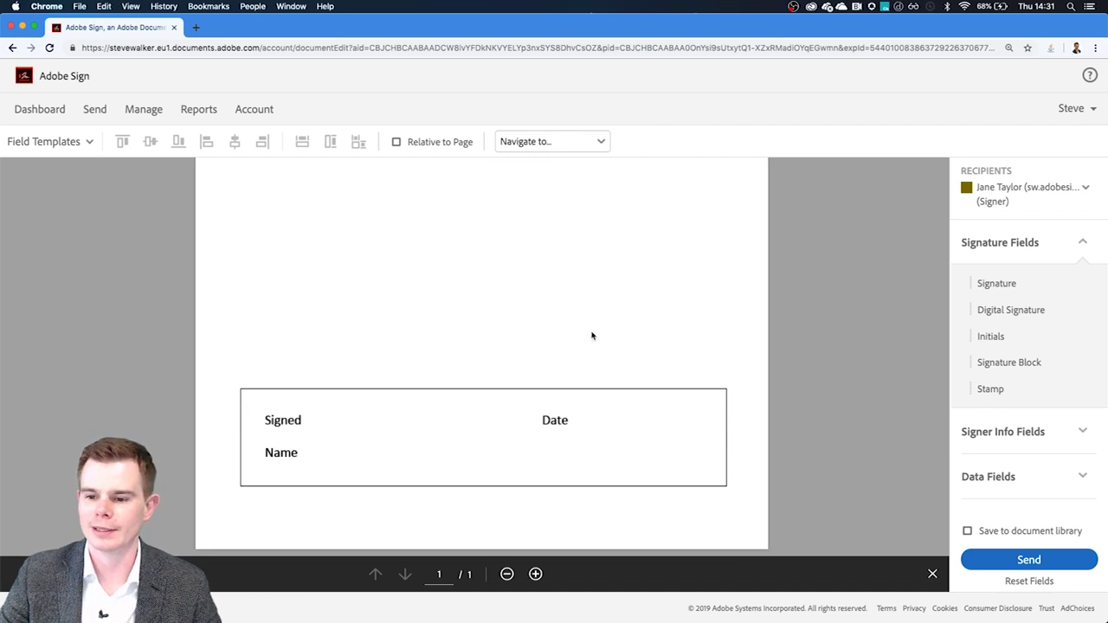
{"action": "mouse_move", "coordinate": [995, 283]}
{"action": "left_mouse_down"}
{"action": "mouse_move", "coordinate": [346, 353]}
{"action": "mouse_move", "coordinate": [313, 406]}
{"action": "left_mouse_up"}
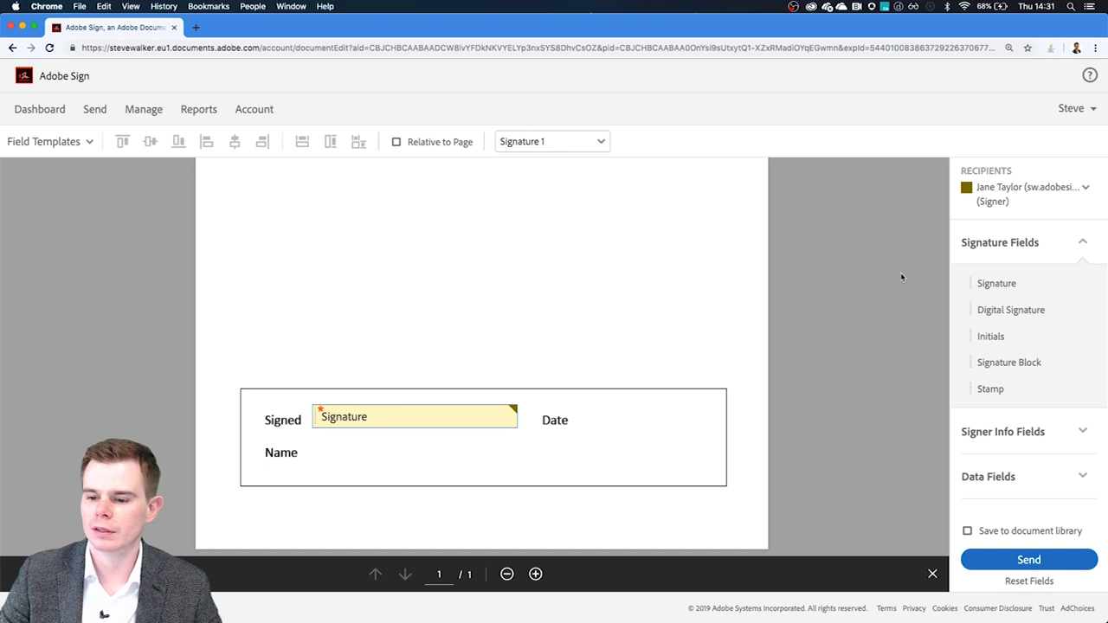
Place a signer info Date field beside the Date label and a Name field beside the Name label.
{"action": "left_click", "coordinate": [1028, 443]}
{"action": "mouse_move", "coordinate": [1021, 437]}
{"action": "left_mouse_down"}
{"action": "mouse_move", "coordinate": [712, 433]}
{"action": "mouse_move", "coordinate": [576, 400]}
{"action": "mouse_move", "coordinate": [577, 412]}
{"action": "left_mouse_up"}
{"action": "left_click_drag", "start_coordinate": [1027, 389], "coordinate": [308, 444]}
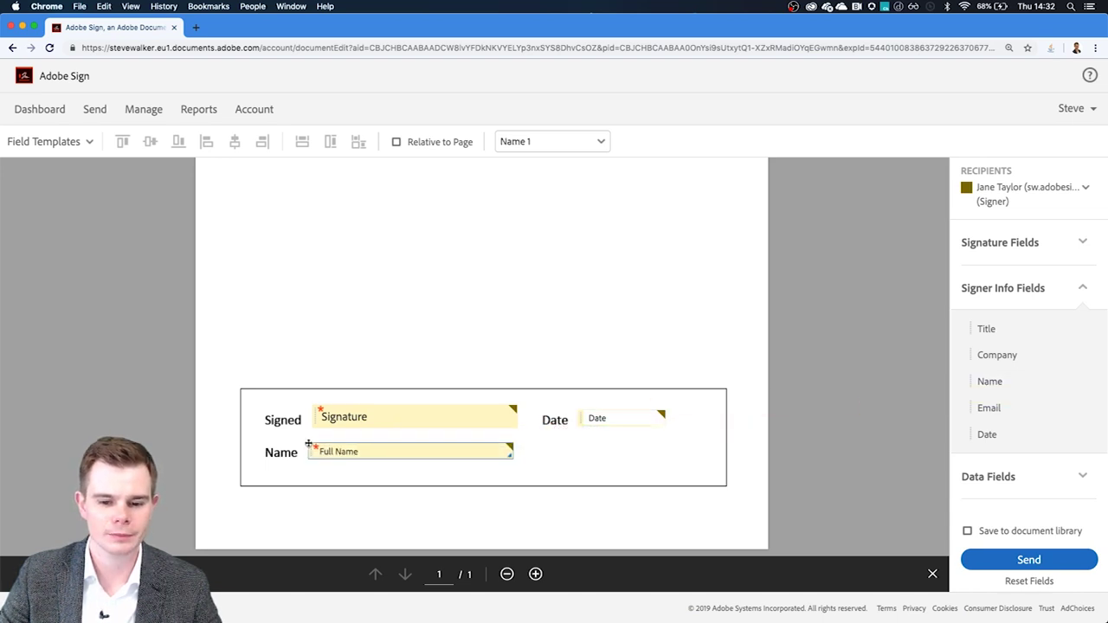
Place Text Input, Drop Down, Check Box, Radio Button and Image data fields in the blank area above the signing box.
{"action": "left_click", "coordinate": [1002, 287]}
{"action": "left_click", "coordinate": [1002, 332]}
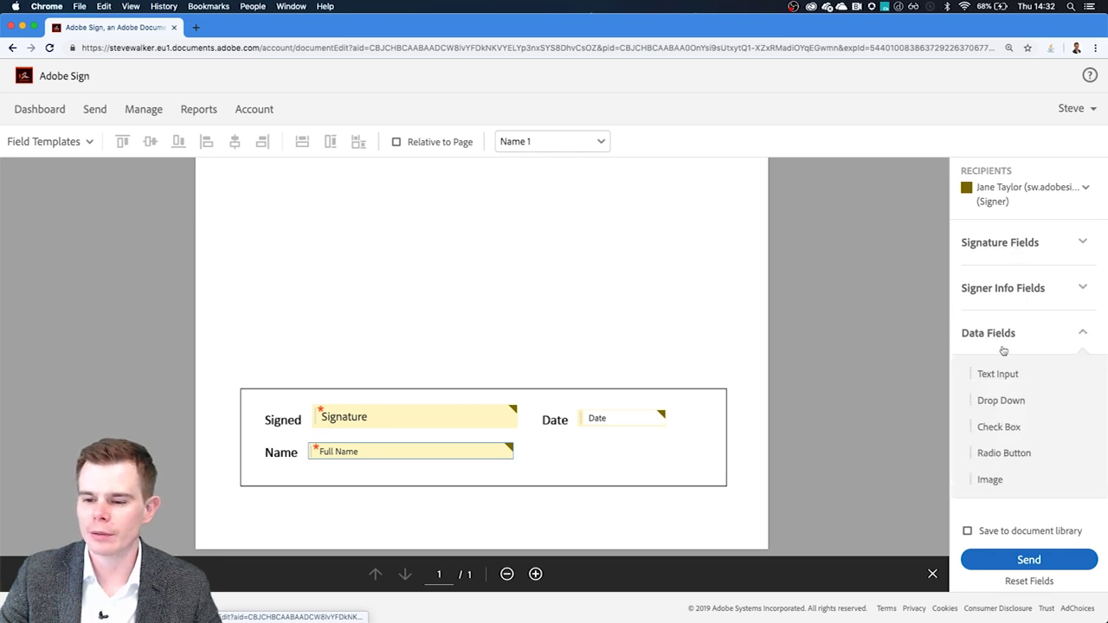
{"action": "left_click_drag", "start_coordinate": [1018, 376], "coordinate": [302, 238]}
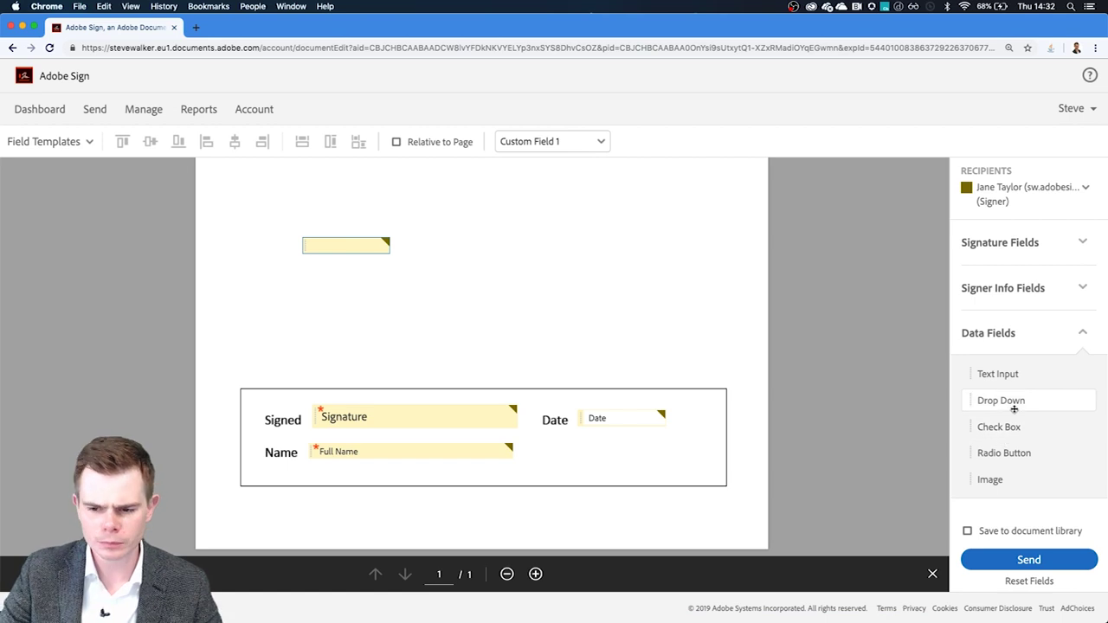
{"action": "left_click_drag", "start_coordinate": [1013, 408], "coordinate": [481, 242]}
{"action": "left_click_drag", "start_coordinate": [1001, 427], "coordinate": [579, 308]}
{"action": "left_click_drag", "start_coordinate": [1054, 449], "coordinate": [404, 296]}
{"action": "left_click", "coordinate": [722, 200]}
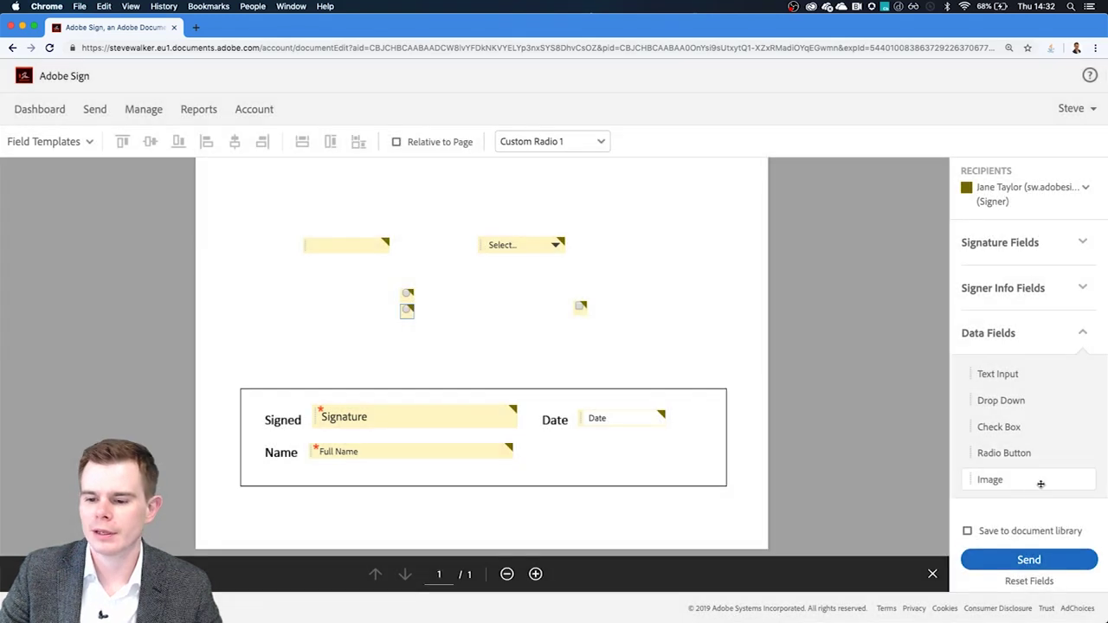
{"action": "left_click_drag", "start_coordinate": [1041, 484], "coordinate": [248, 277]}
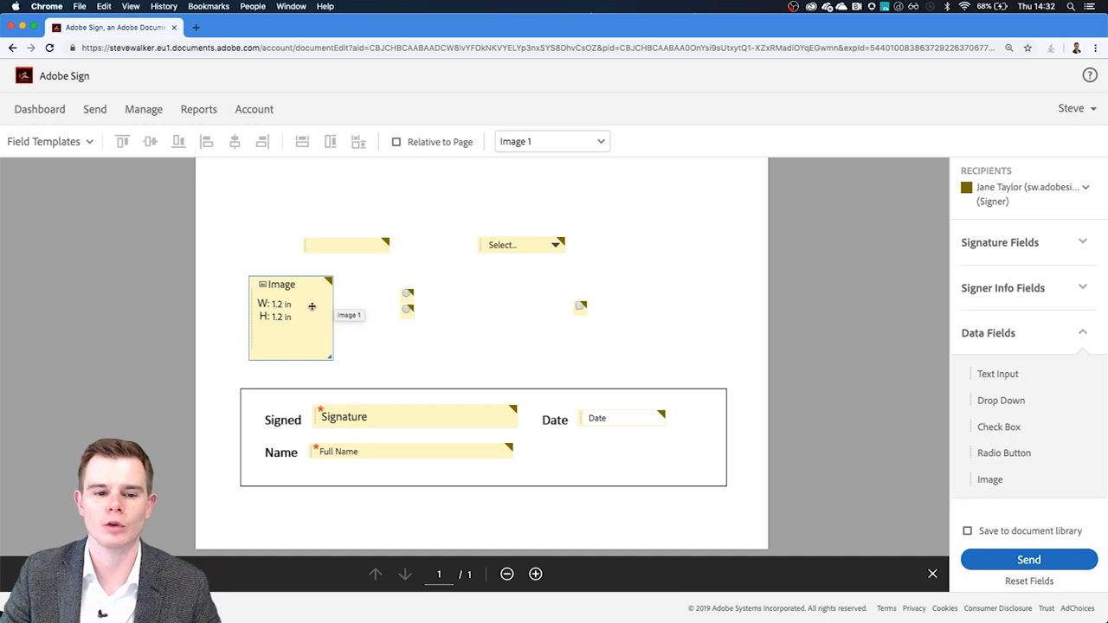
Delete the image, radio button, check box, drop-down and text input fields above the signing box.
{"action": "key", "text": "Delete"}
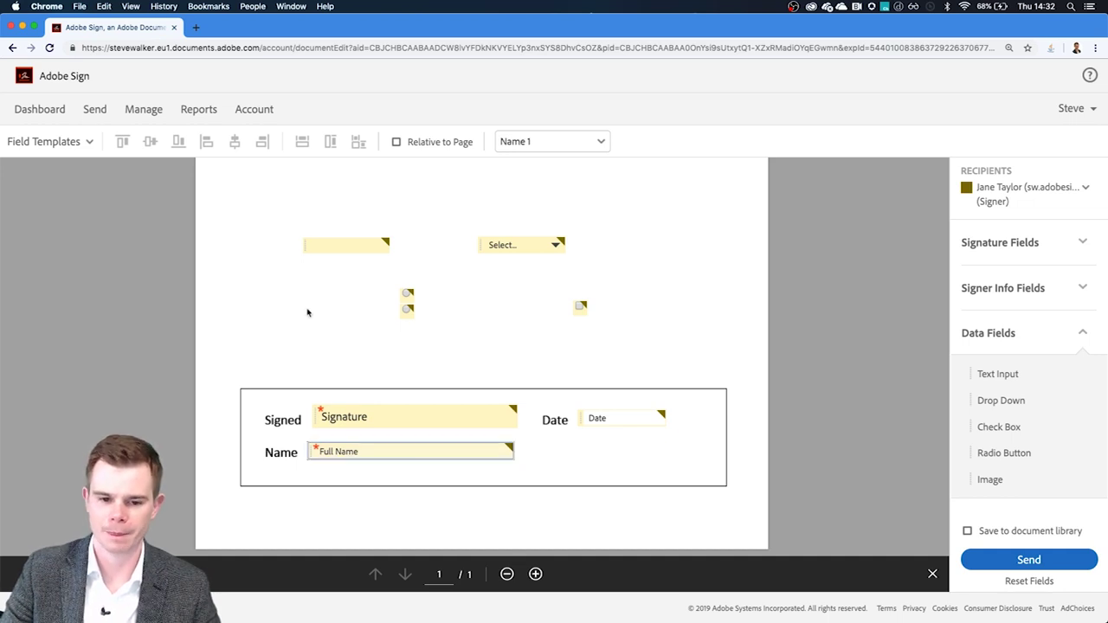
{"action": "left_click", "coordinate": [407, 293]}
{"action": "key", "text": "Delete"}
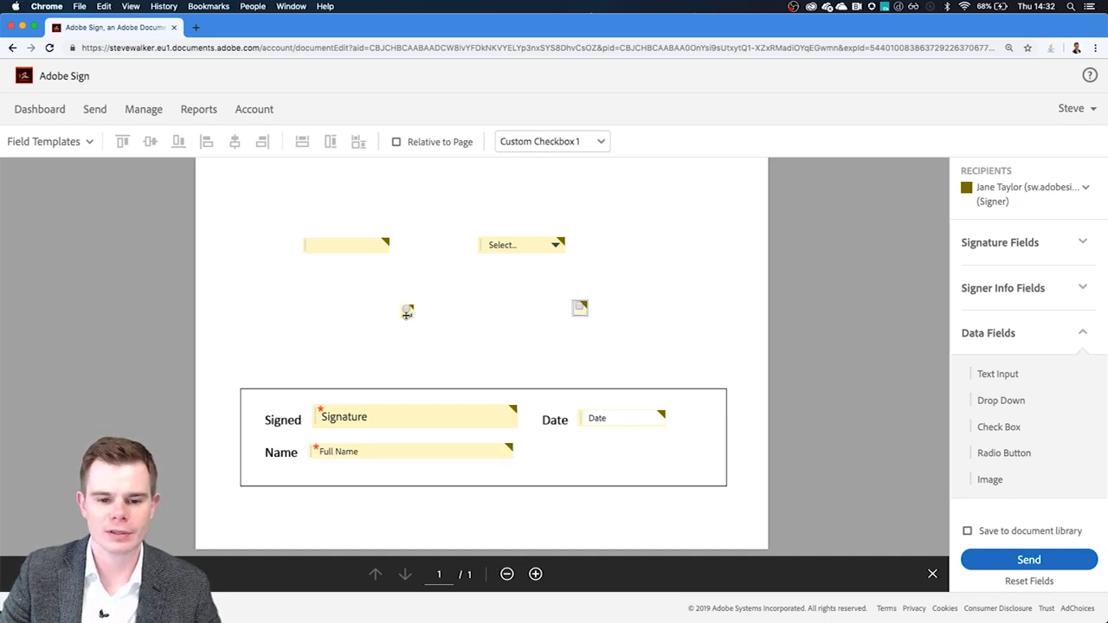
{"action": "left_click", "coordinate": [407, 310]}
{"action": "key", "text": "Delete"}
{"action": "left_click", "coordinate": [580, 304]}
{"action": "key", "text": "Delete"}
{"action": "left_click", "coordinate": [495, 245]}
{"action": "key", "text": "Delete"}
{"action": "left_click", "coordinate": [366, 245]}
{"action": "key", "text": "Delete"}
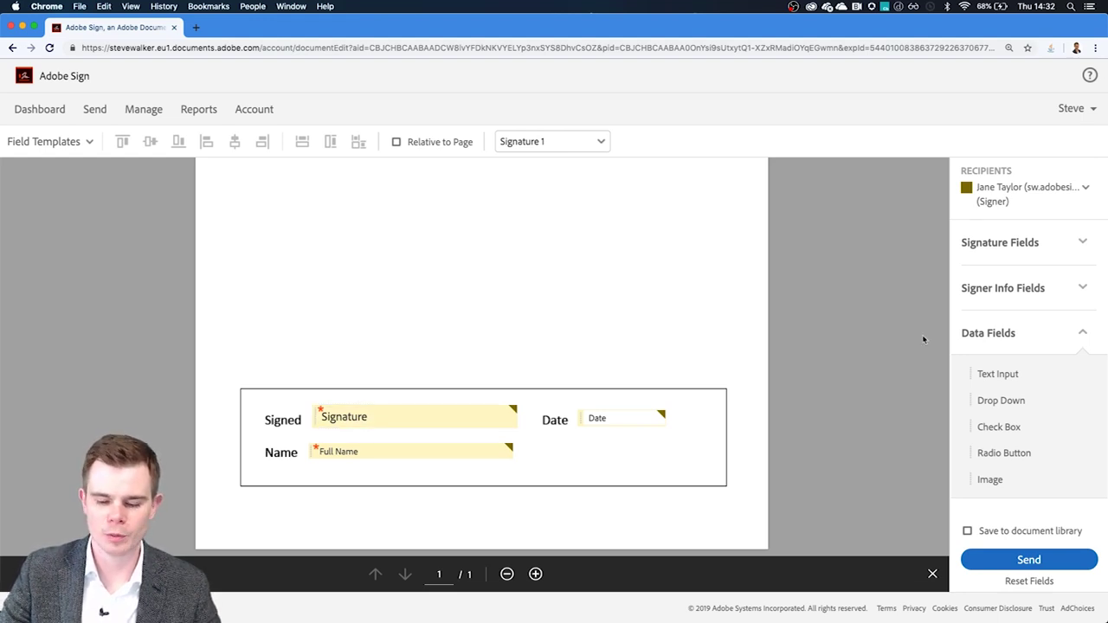
Send the agreement and open the "Please sign Cover Sheet" email in the recipient's Gmail inbox.
{"action": "left_click", "coordinate": [995, 560]}
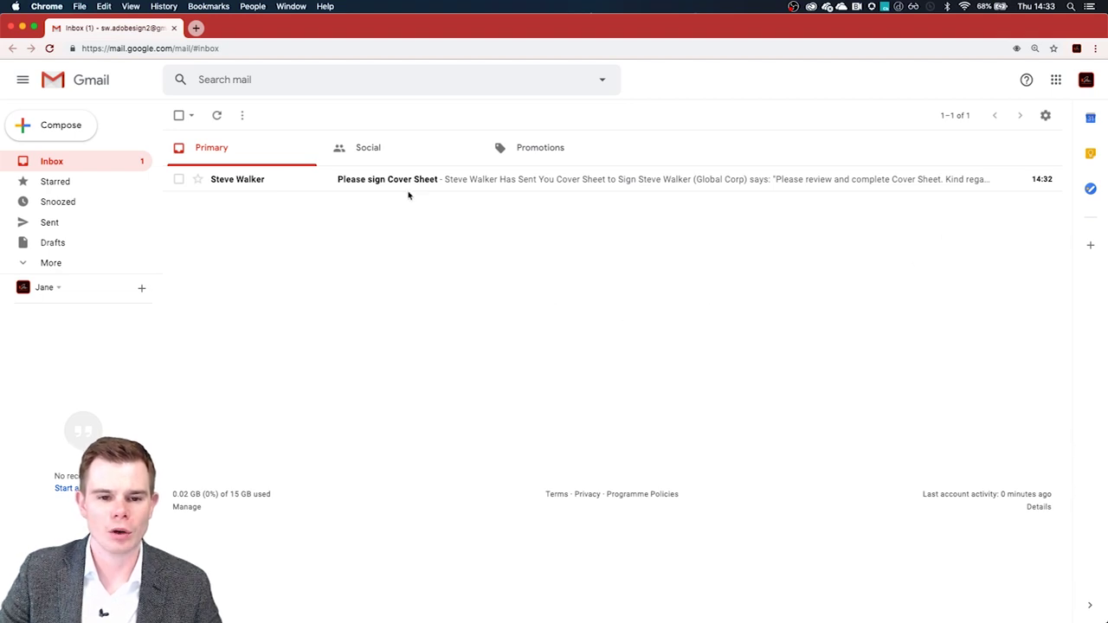
{"action": "left_click", "coordinate": [392, 184]}
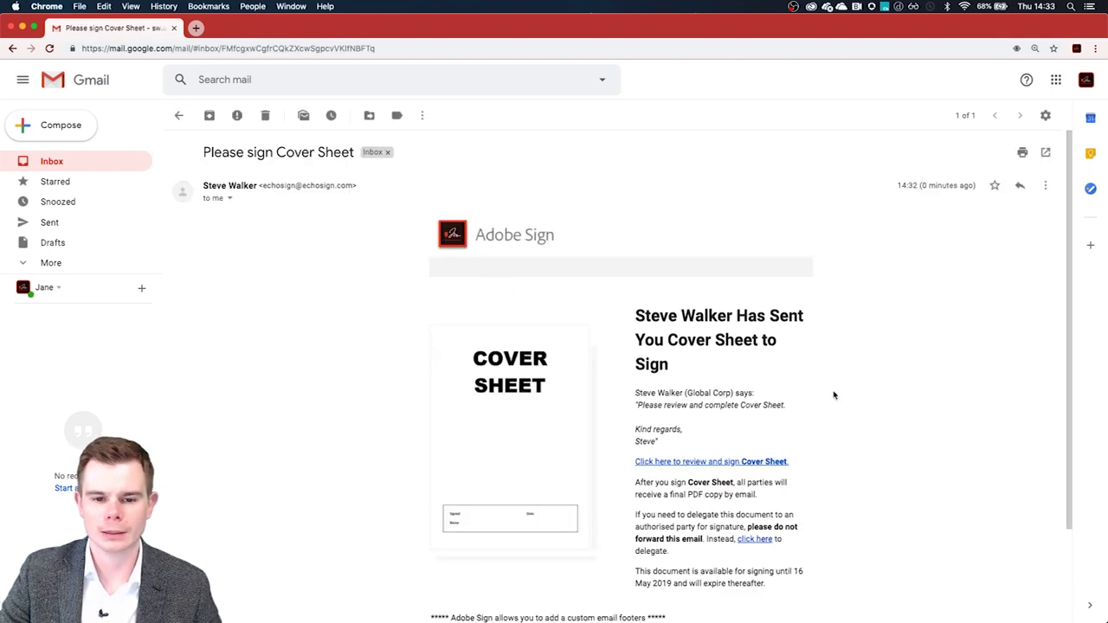
Review the email's custom footer and the sender's message, and follow the link to review and sign Cover Sheet.
{"action": "scroll", "coordinate": [833, 394], "scroll_direction": "down", "scroll_amount": 2}
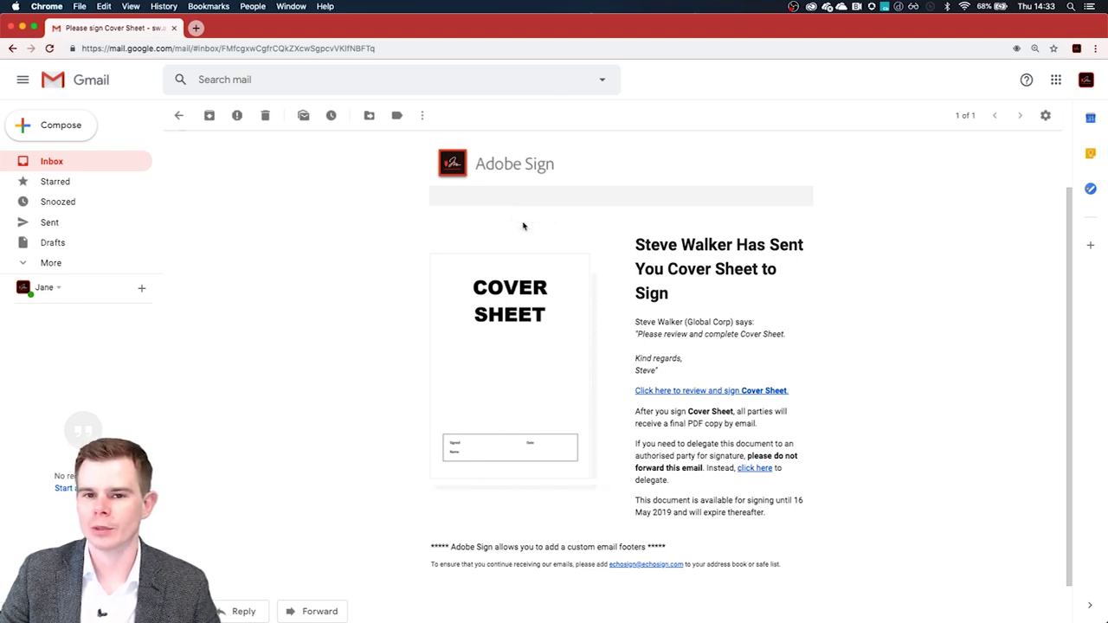
{"action": "triple_click", "coordinate": [515, 547]}
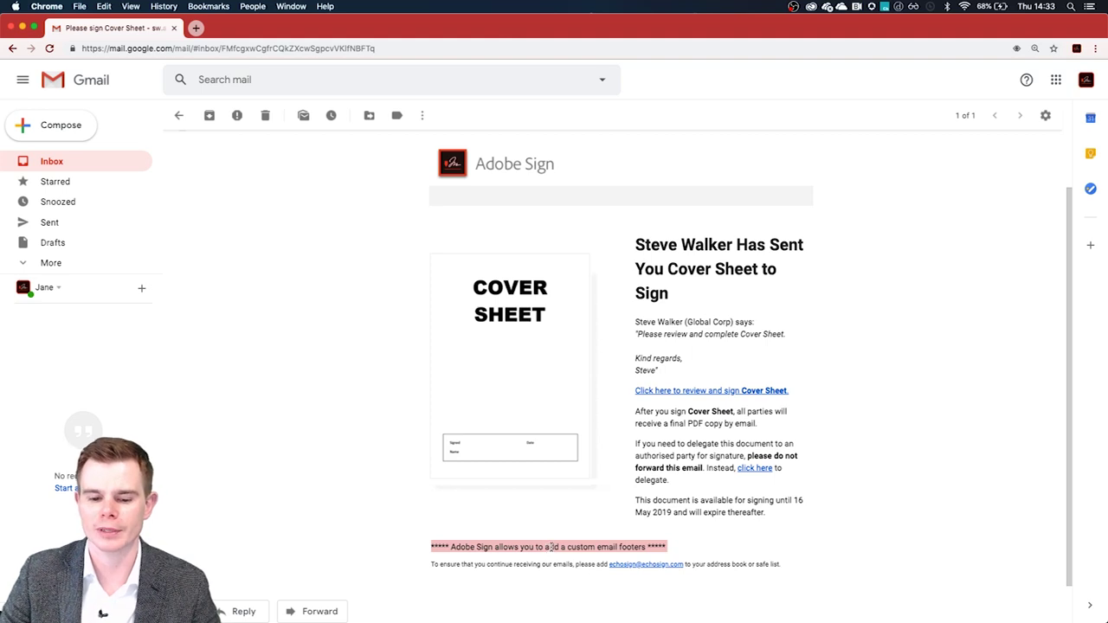
{"action": "left_click", "coordinate": [549, 547]}
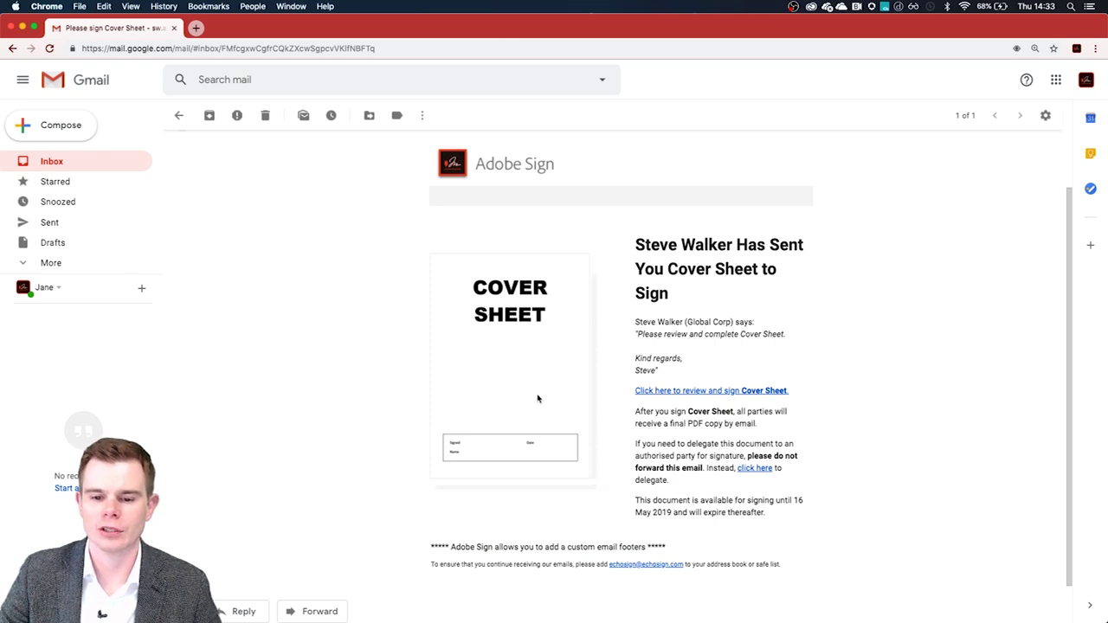
{"action": "left_click_drag", "start_coordinate": [668, 373], "coordinate": [633, 336]}
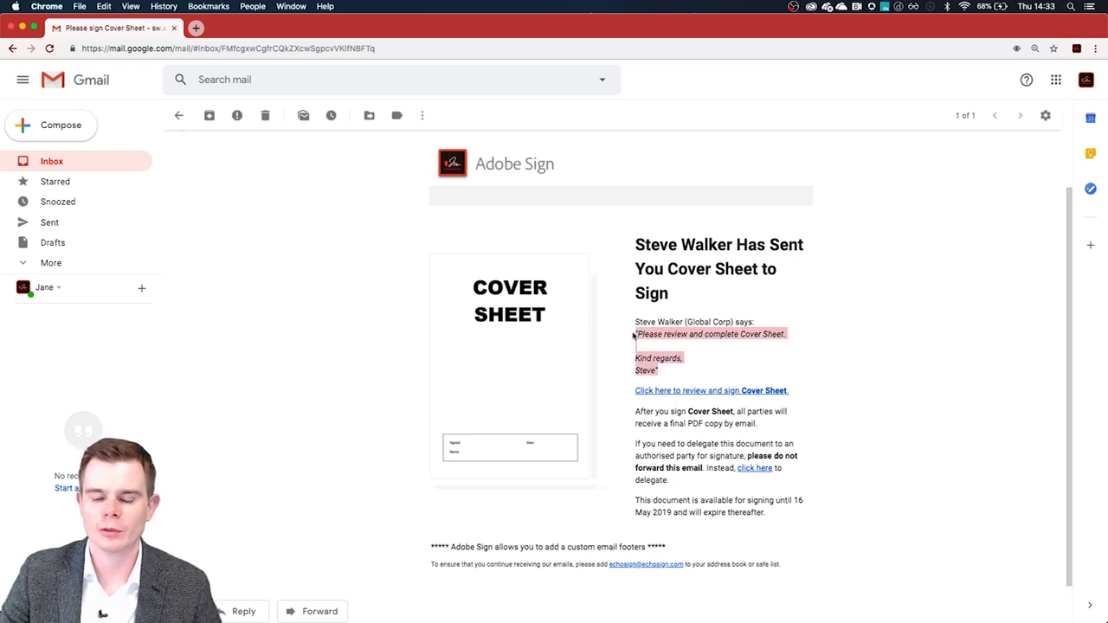
{"action": "left_click", "coordinate": [739, 354]}
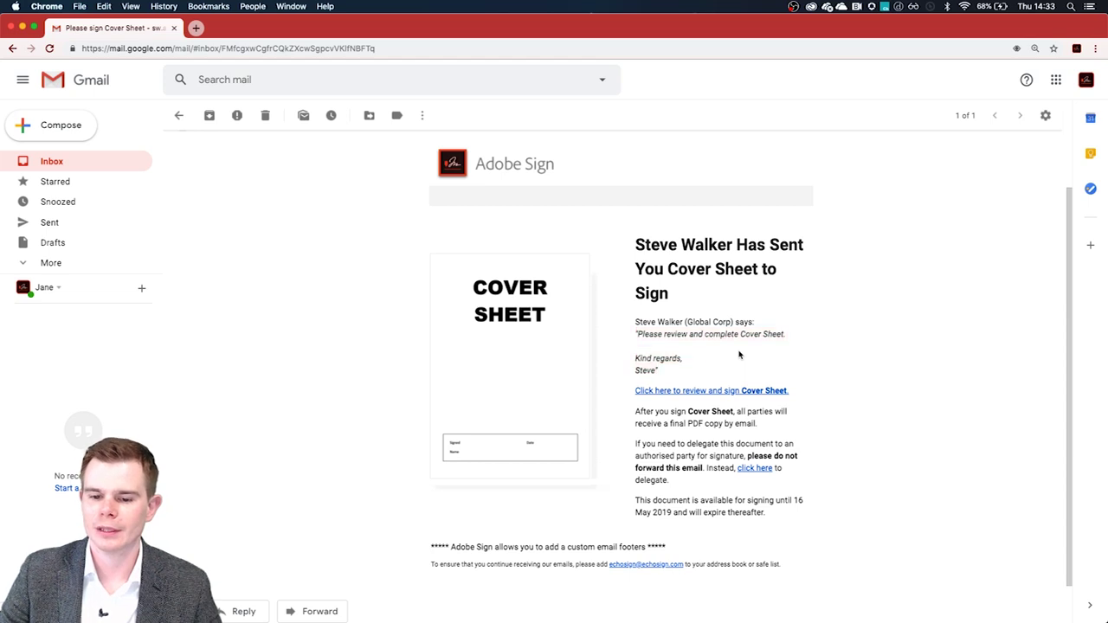
{"action": "left_click", "coordinate": [682, 393]}
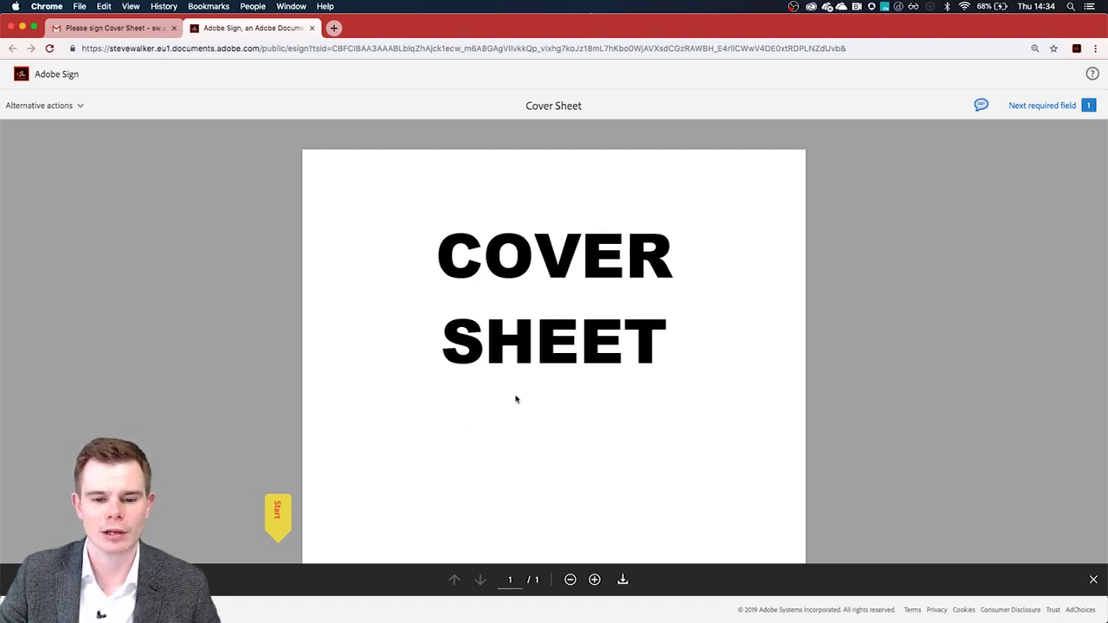
Fill the Signed field with the saved signature and open it for changing the signature.
{"action": "scroll", "coordinate": [516, 399], "scroll_direction": "down", "scroll_amount": 3}
{"action": "scroll", "coordinate": [515, 399], "scroll_direction": "down", "scroll_amount": 5}
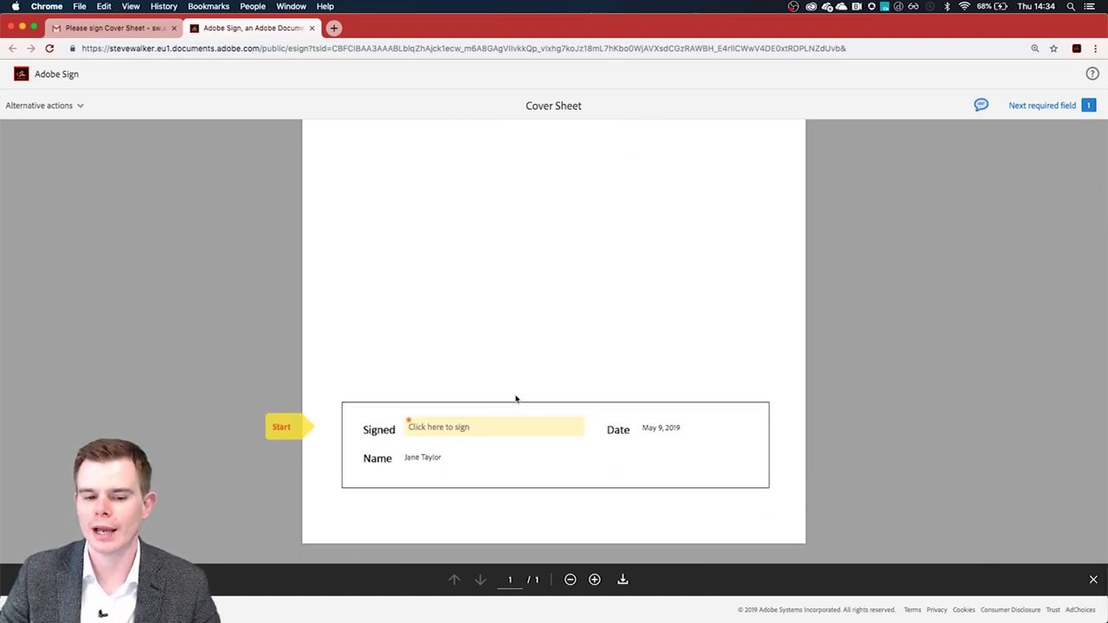
{"action": "left_click", "coordinate": [470, 431]}
{"action": "left_click", "coordinate": [470, 430]}
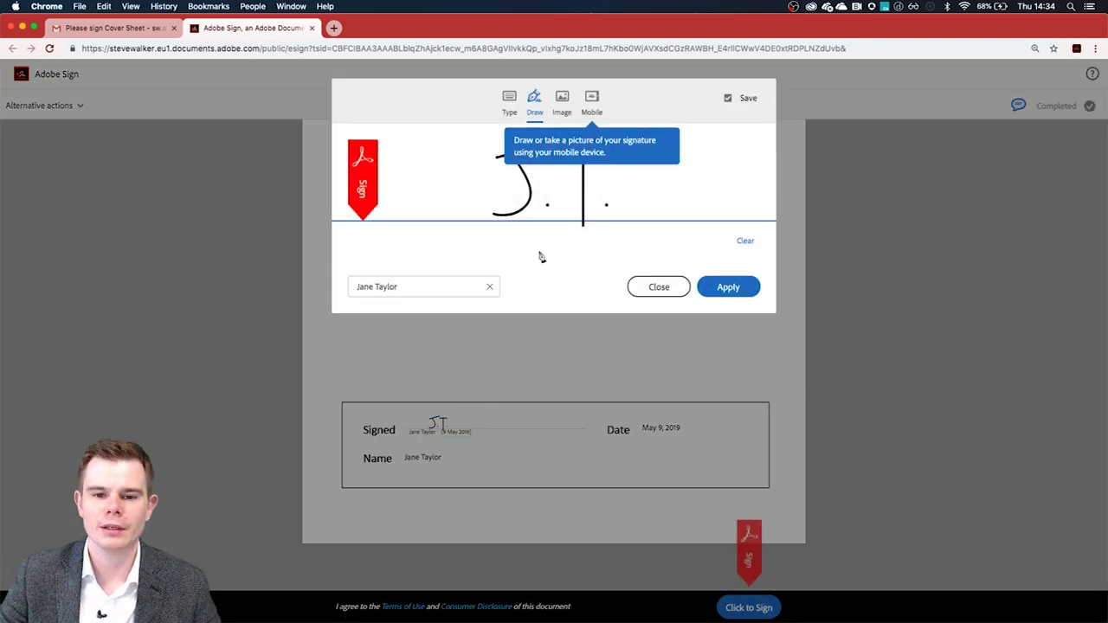
Switch to a typed signature, append "hello" to the signer's name and remove the added word again.
{"action": "left_click", "coordinate": [509, 102]}
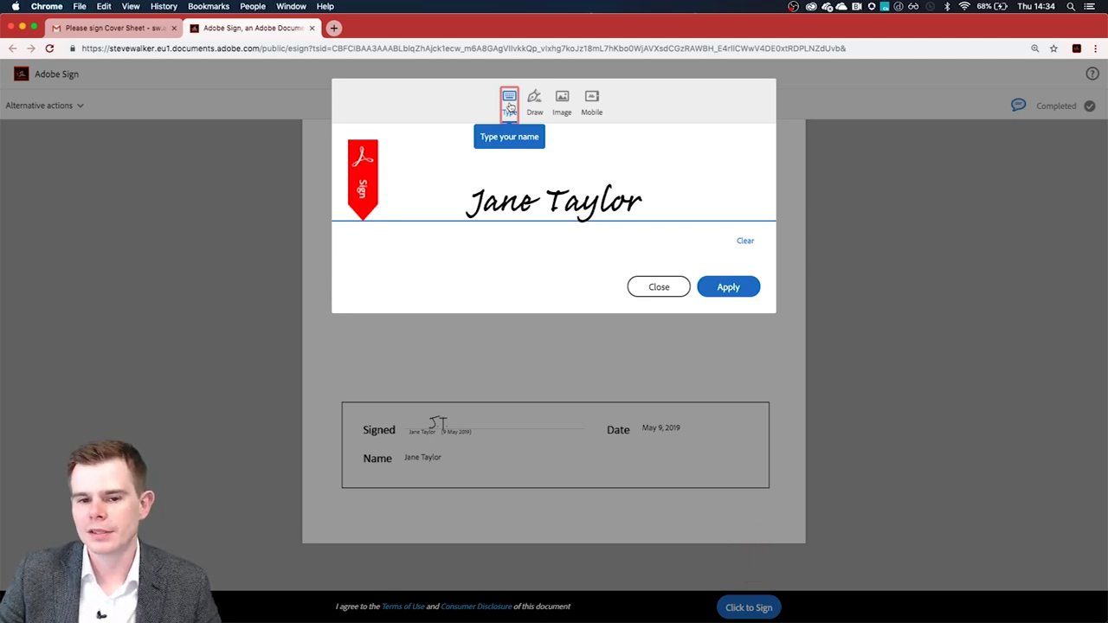
{"action": "left_click", "coordinate": [657, 192]}
{"action": "type", "text": "hoo"}
{"action": "key", "text": "BackSpace"}
{"action": "type", "text": "llo"}
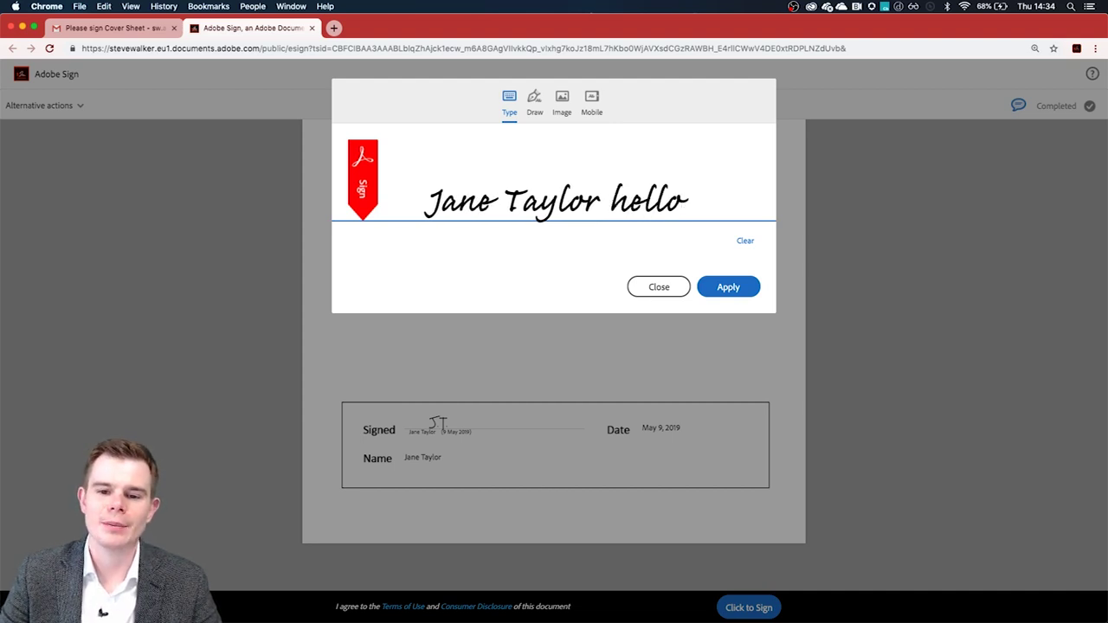
{"action": "key", "text": "BackSpace"}
{"action": "key", "text": "BackSpace"}
{"action": "key", "text": "BackSpace"}
{"action": "key", "text": "BackSpace"}
{"action": "key", "text": "BackSpace"}
{"action": "key", "text": "BackSpace"}
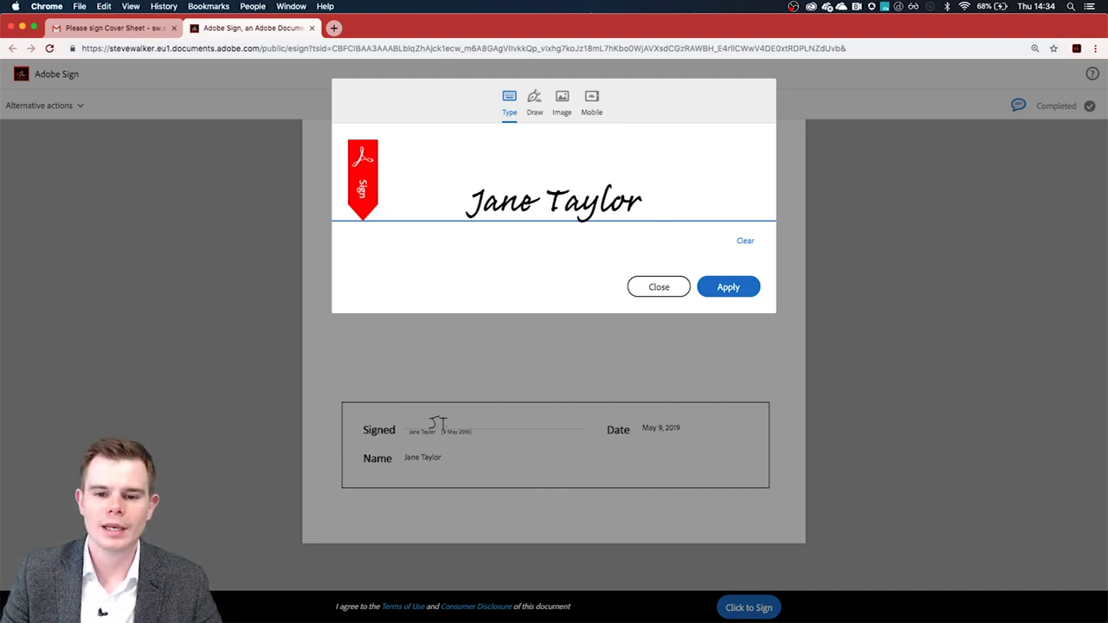
Switch to a drawn signature, clear the existing drawing and draw the signer's initials by hand.
{"action": "left_click", "coordinate": [534, 103]}
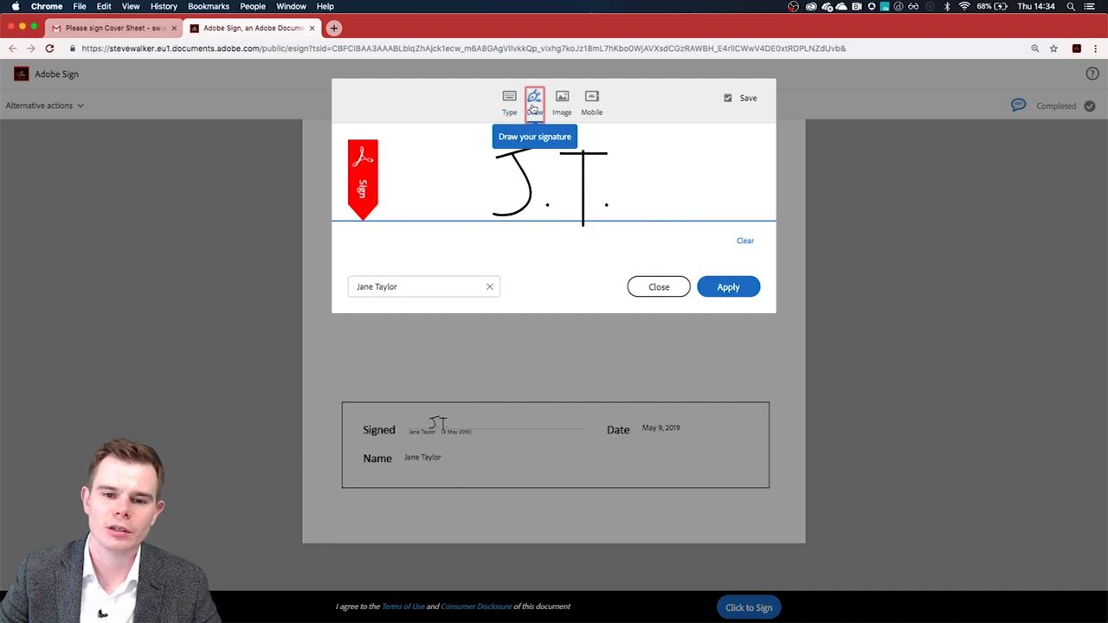
{"action": "left_click", "coordinate": [745, 239]}
{"action": "mouse_move", "coordinate": [520, 144]}
{"action": "left_mouse_down"}
{"action": "mouse_move", "coordinate": [528, 217]}
{"action": "mouse_move", "coordinate": [487, 214]}
{"action": "left_mouse_up"}
{"action": "mouse_move", "coordinate": [498, 166]}
{"action": "left_mouse_down"}
{"action": "mouse_move", "coordinate": [540, 141]}
{"action": "mouse_move", "coordinate": [578, 213]}
{"action": "left_mouse_up"}
{"action": "left_click", "coordinate": [548, 205]}
{"action": "left_click_drag", "start_coordinate": [561, 164], "coordinate": [597, 141]}
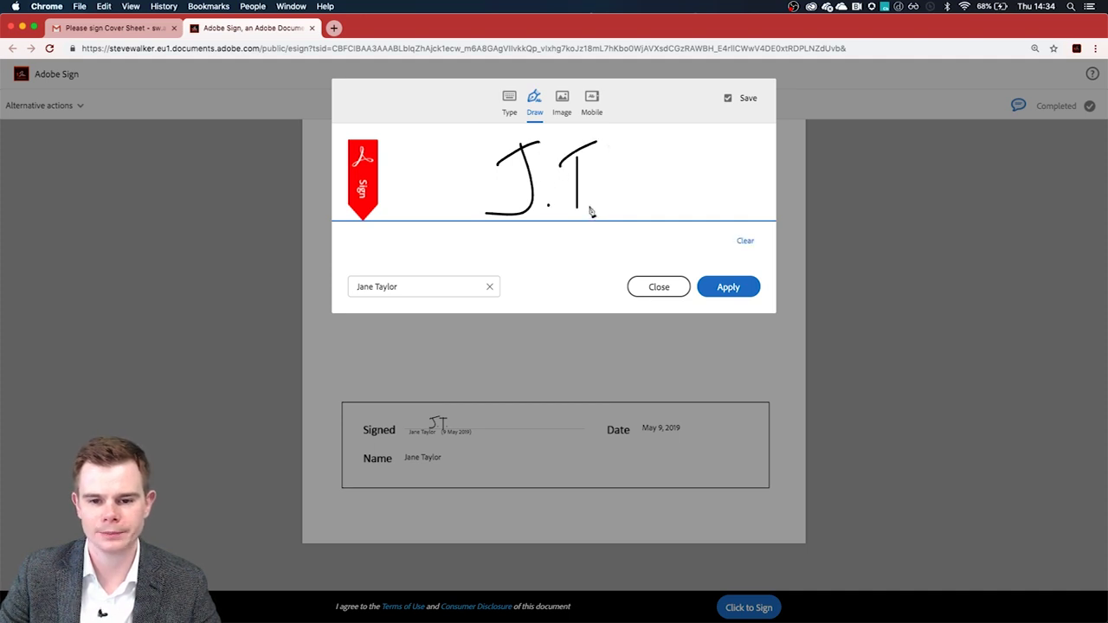
Look at the Image and Mobile signature options, and apply the signer's typed full name as the signature.
{"action": "left_click", "coordinate": [559, 102]}
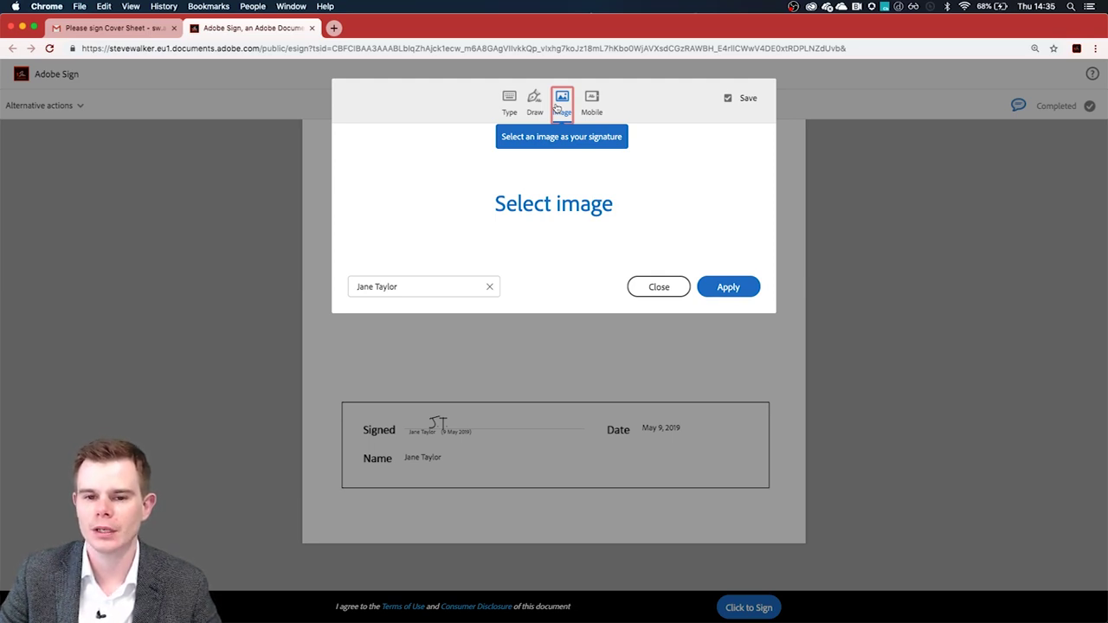
{"action": "left_click", "coordinate": [592, 103]}
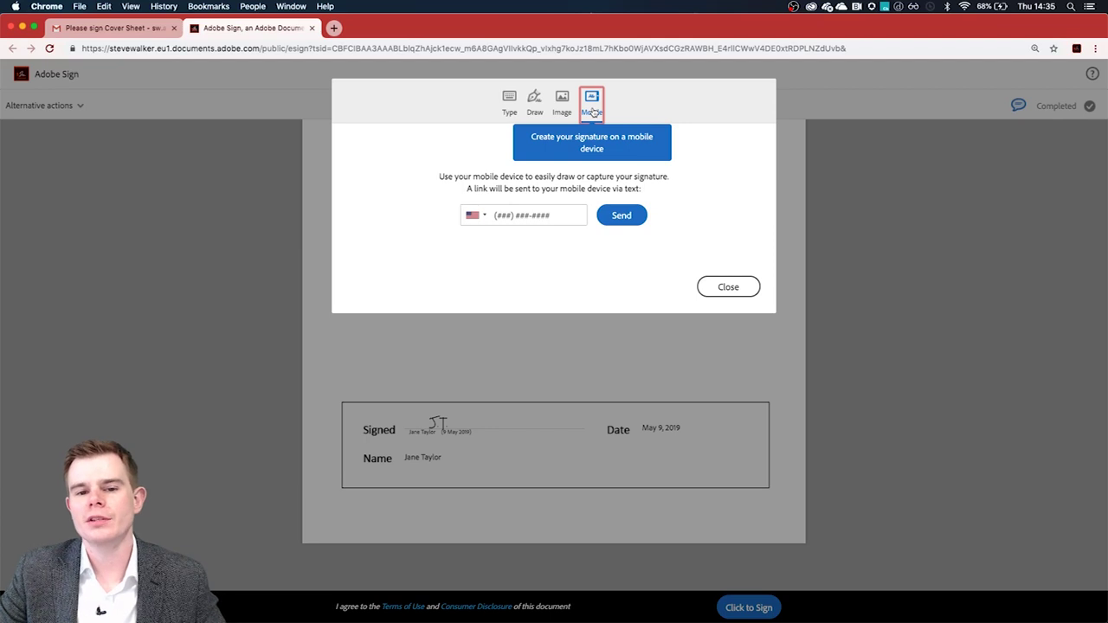
{"action": "left_click", "coordinate": [509, 104]}
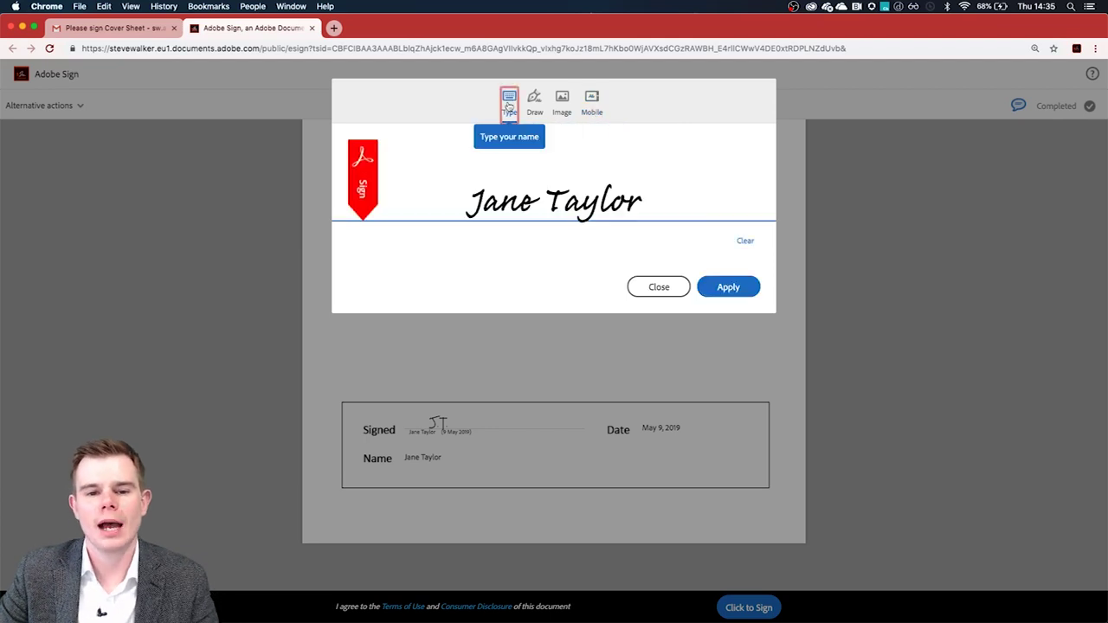
{"action": "left_click", "coordinate": [725, 287]}
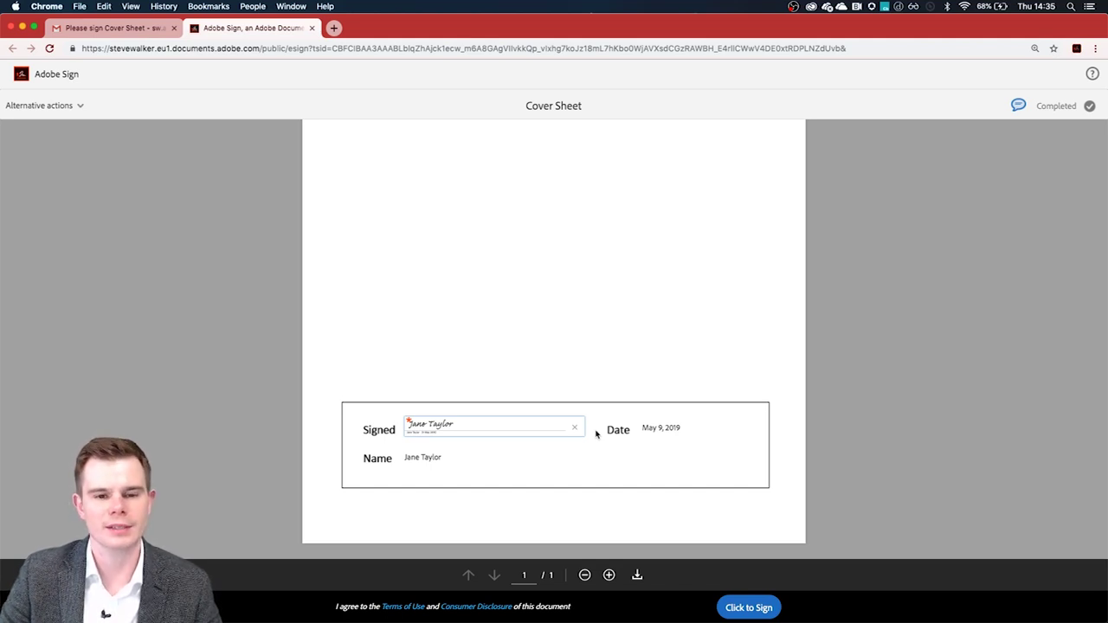
Try the "I will not e-sign" alternative action with "reason" as the reason for declining, and cancel it.
{"action": "left_click", "coordinate": [40, 107]}
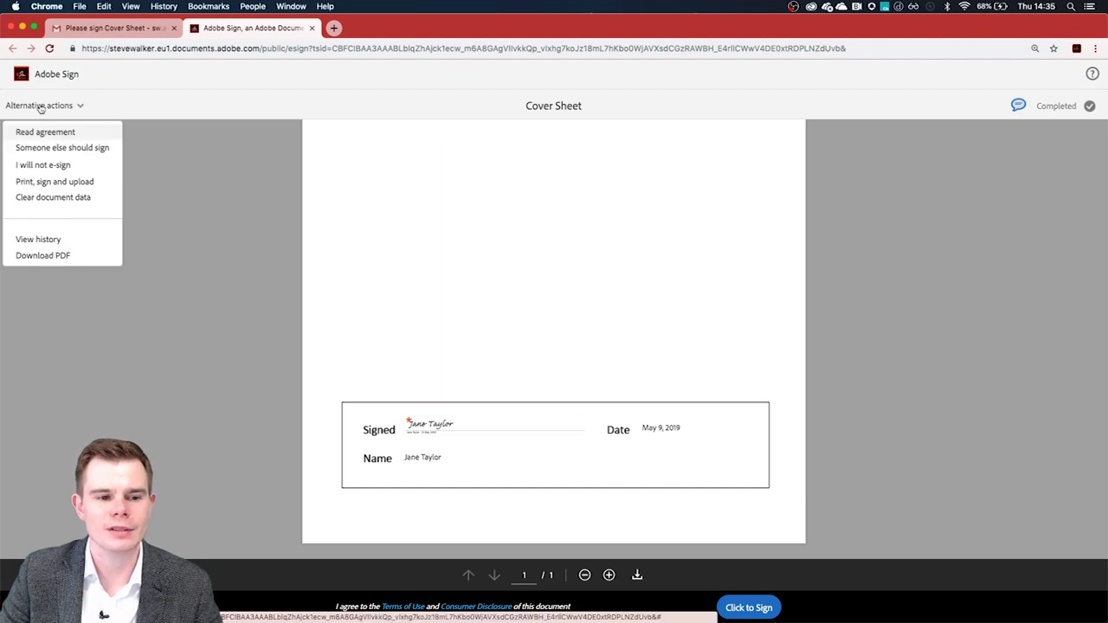
{"action": "left_click", "coordinate": [44, 164]}
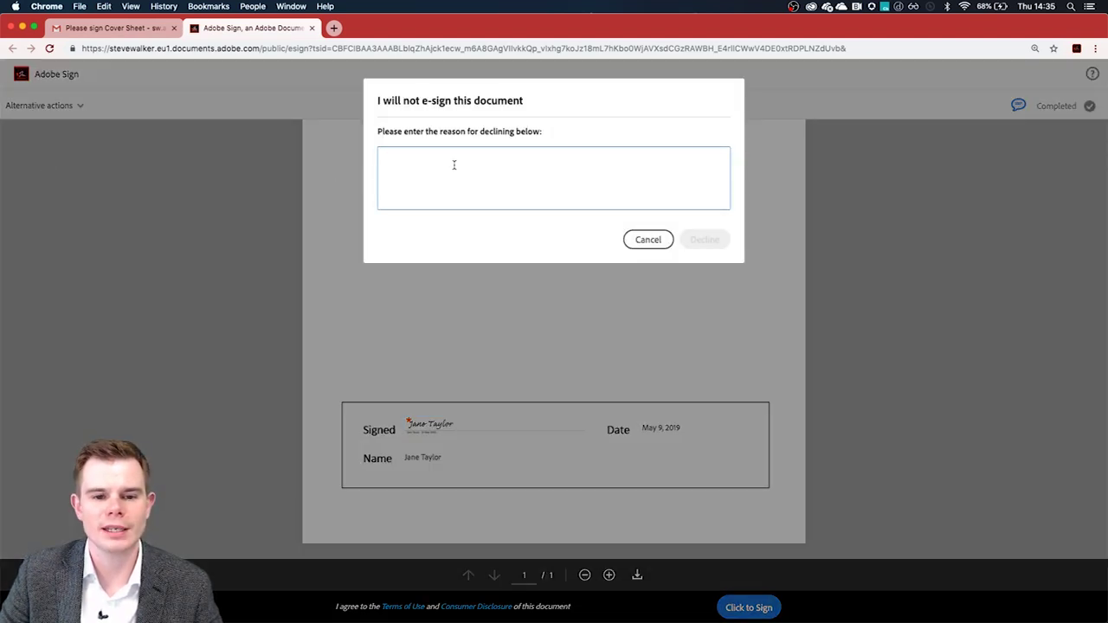
{"action": "type", "text": "reason"}
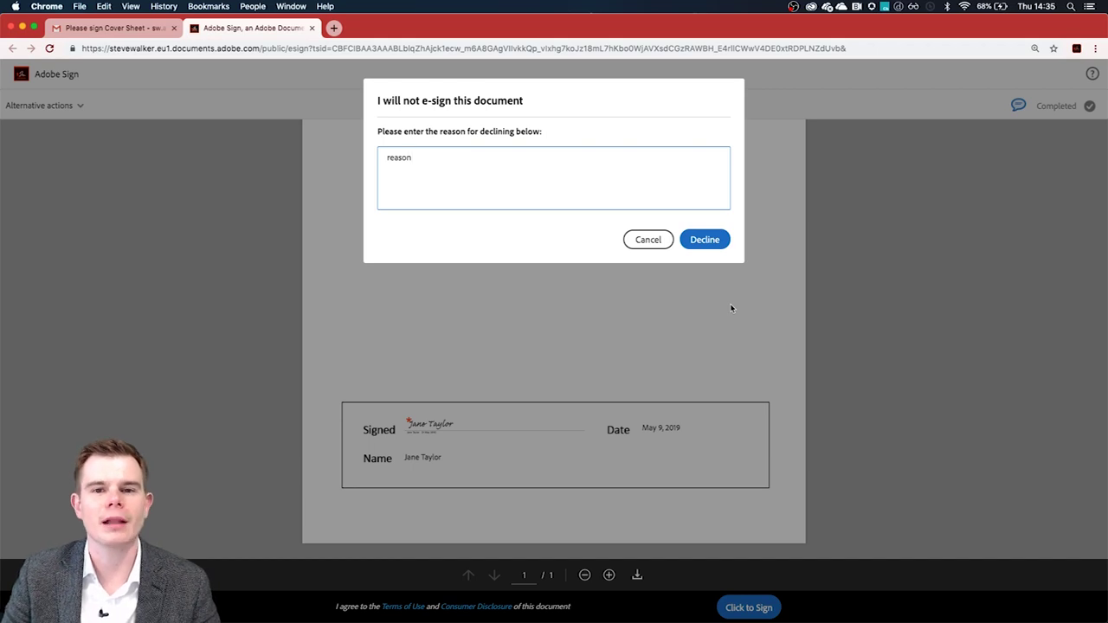
{"action": "left_click", "coordinate": [636, 247]}
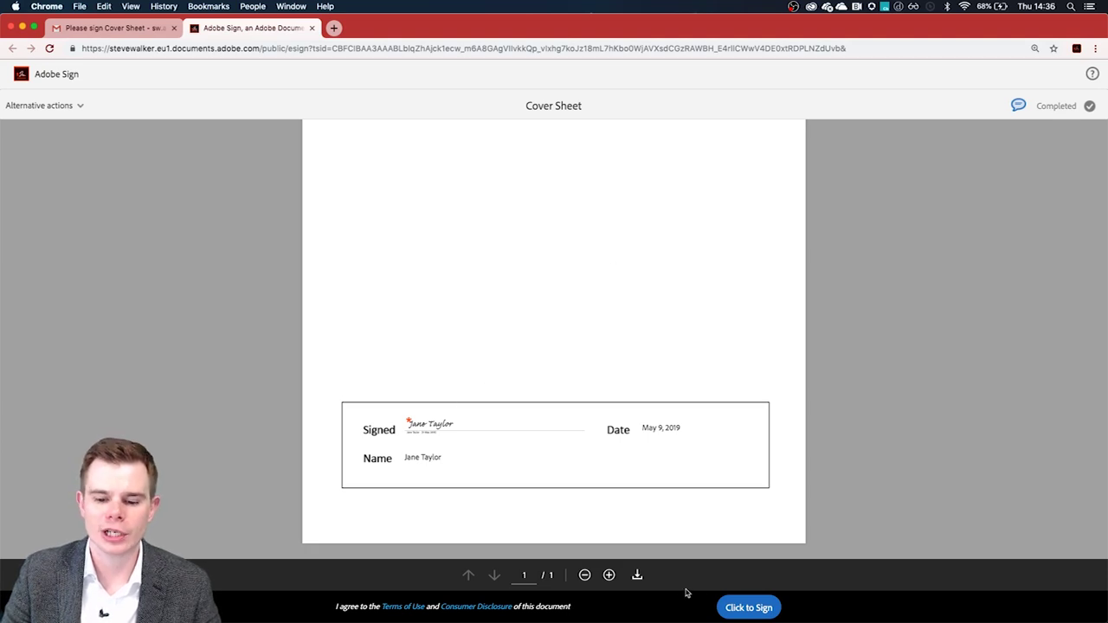
Submit the completed cover sheet with its signature to finish signing the agreement.
{"action": "left_click", "coordinate": [749, 607]}
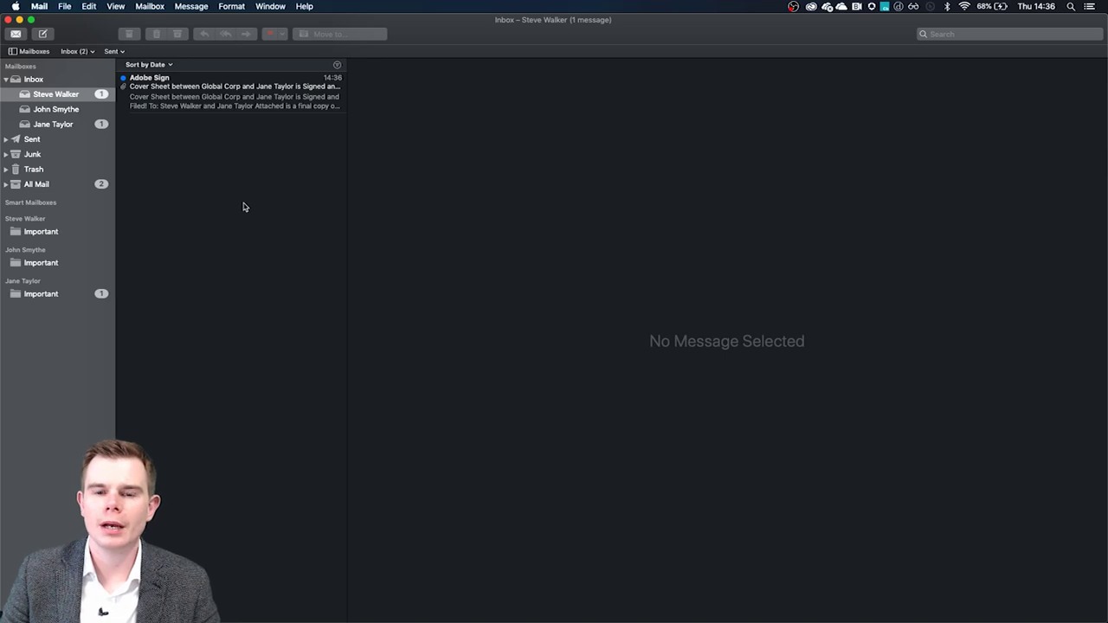
Switch to Mail, read Adobe Sign's signed-and-filed email in the sender's inbox and open its attachment Cover Sheet - signed.pdf.
{"action": "left_click", "coordinate": [223, 104]}
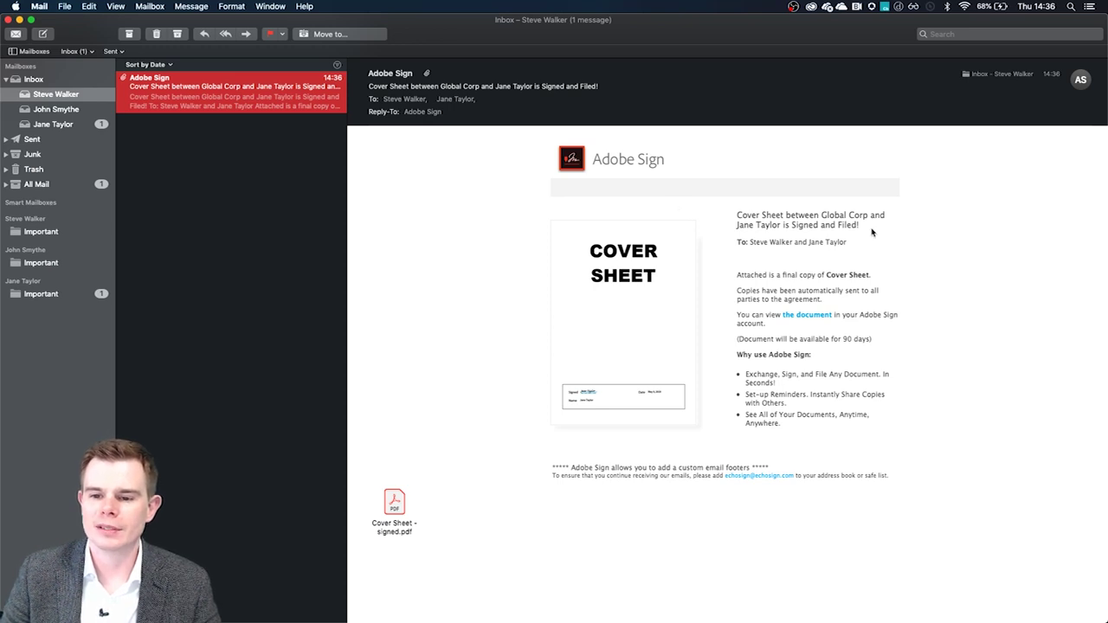
{"action": "left_click_drag", "start_coordinate": [862, 225], "coordinate": [790, 224]}
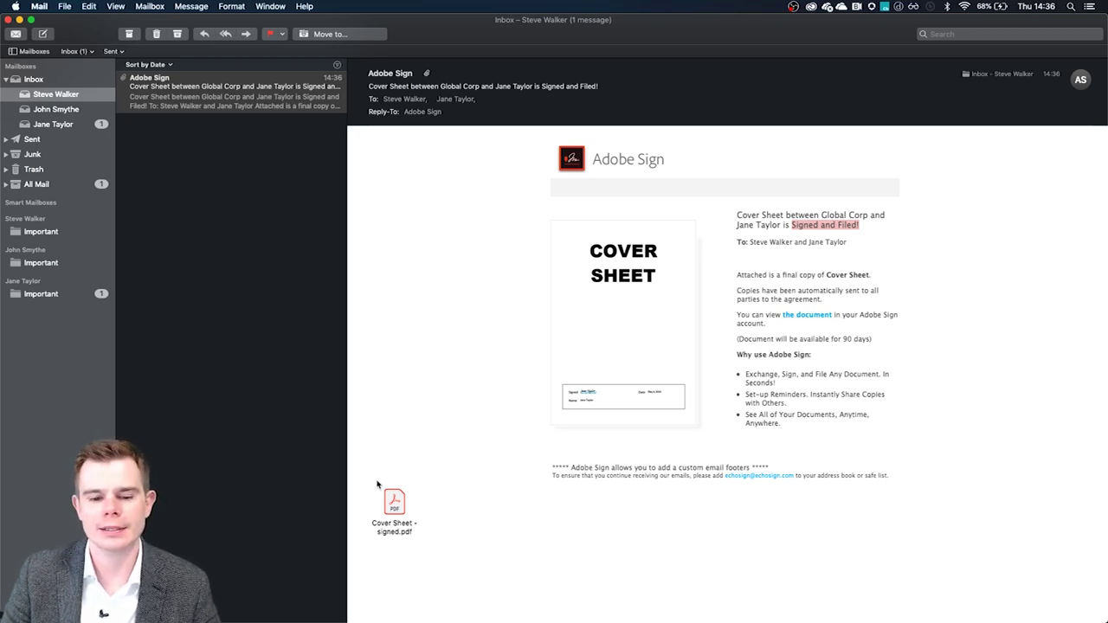
{"action": "left_click", "coordinate": [398, 509]}
{"action": "double_click", "coordinate": [398, 509]}
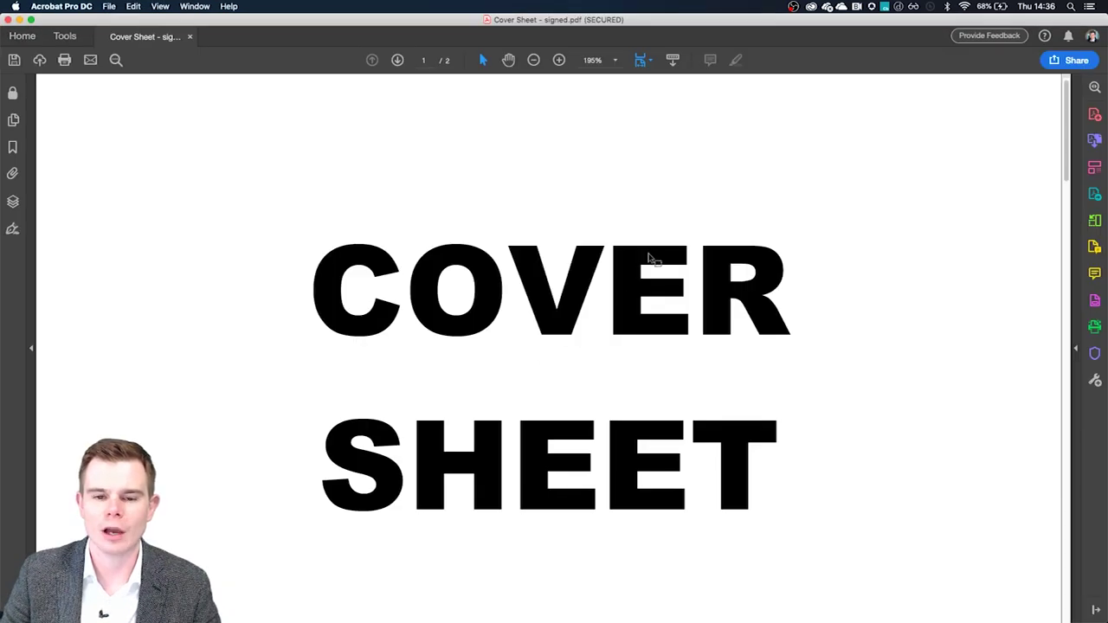
Check the signature, date and name fields on the first page of the signed PDF.
{"action": "key", "text": "super+minus"}
{"action": "key", "text": "super+minus"}
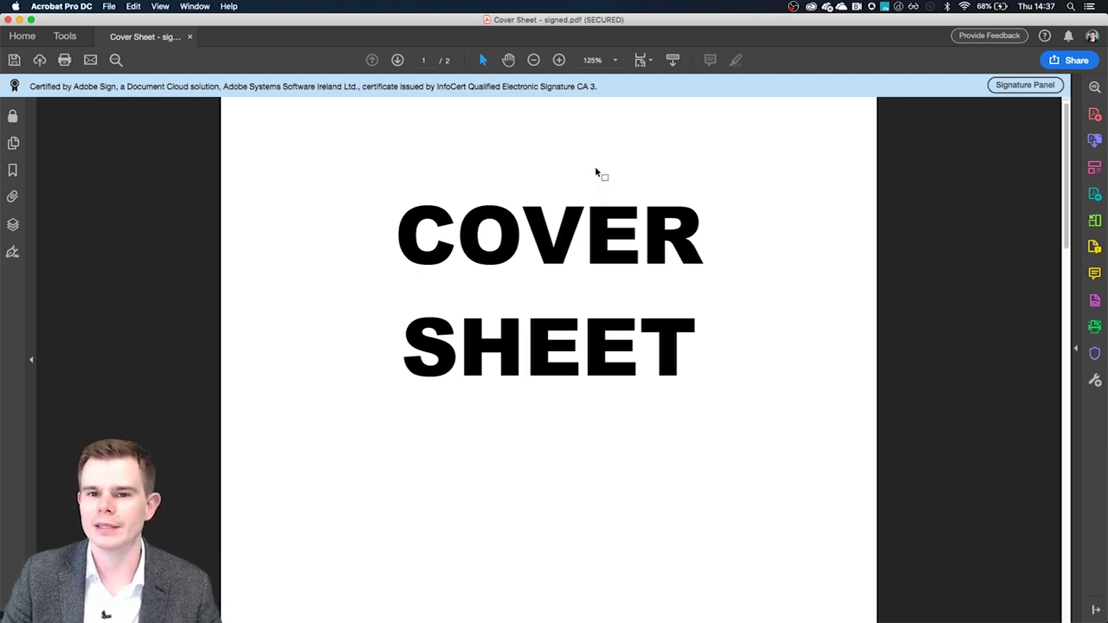
{"action": "scroll", "coordinate": [591, 414], "scroll_direction": "down", "scroll_amount": 5}
{"action": "scroll", "coordinate": [592, 409], "scroll_direction": "down", "scroll_amount": 8}
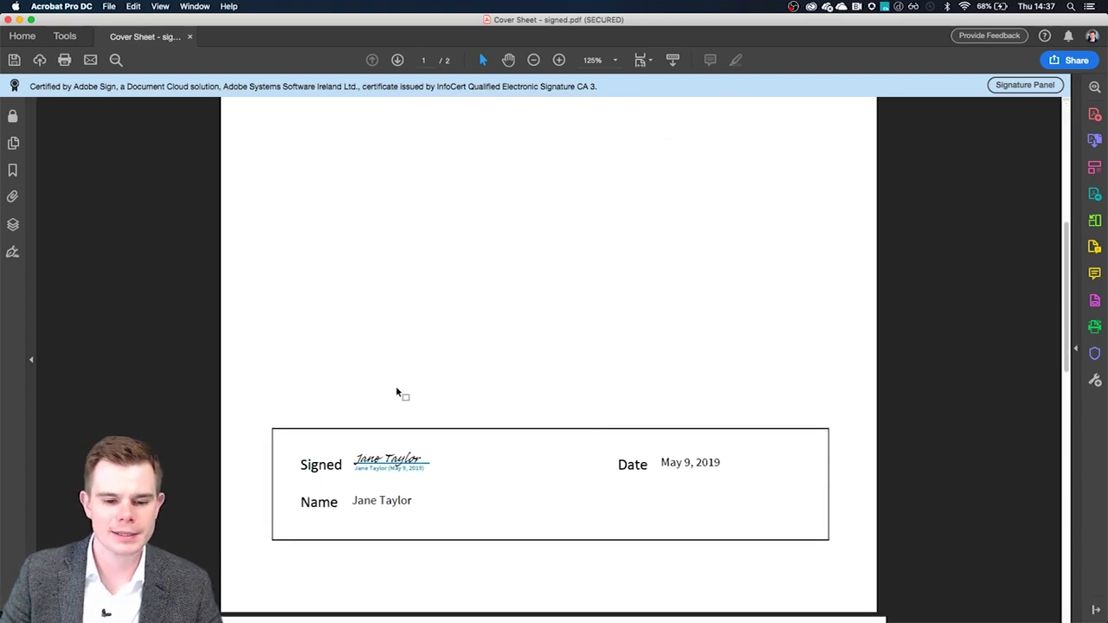
{"action": "mouse_move", "coordinate": [370, 465]}
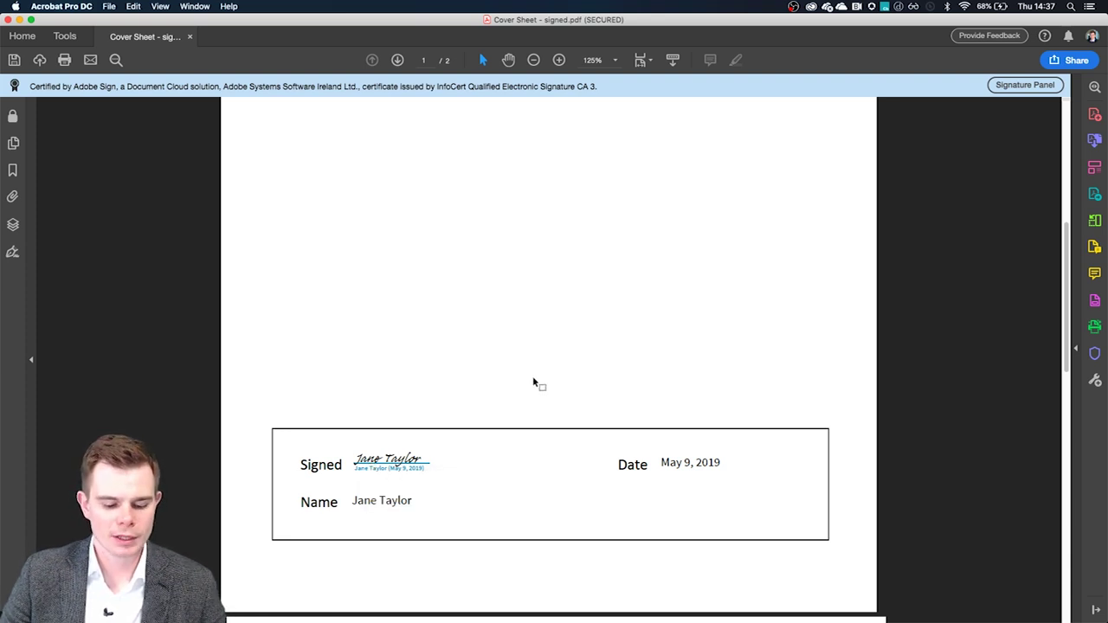
Examine the Final Audit Report on page 2, going through the created, emailed, viewed, e-signed and final emailed entries of the document history.
{"action": "scroll", "coordinate": [534, 382], "scroll_direction": "down", "scroll_amount": 6}
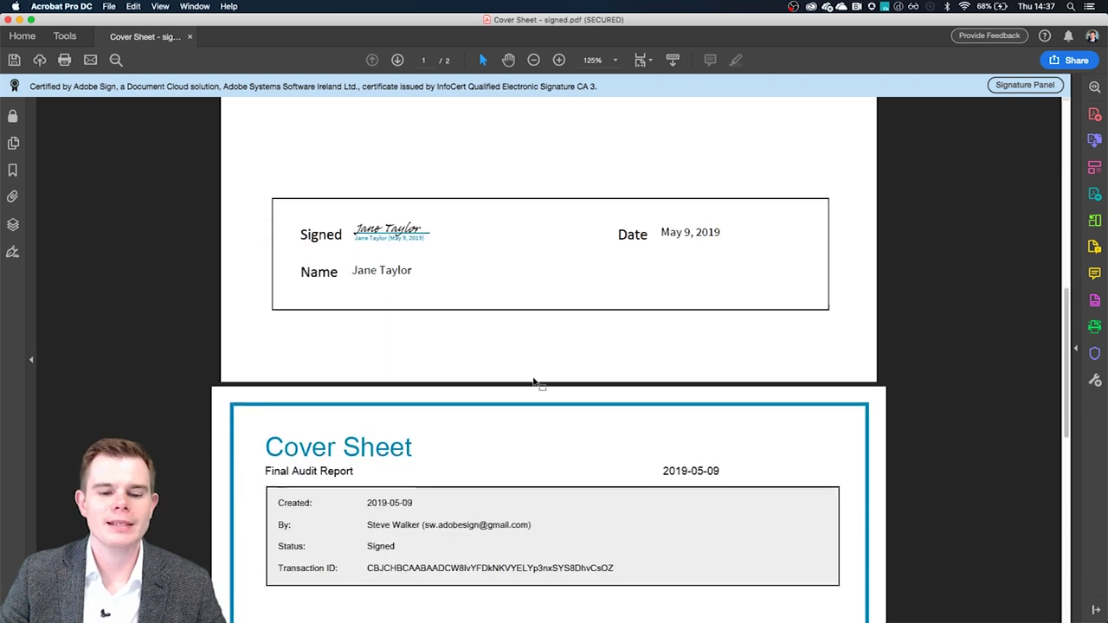
{"action": "scroll", "coordinate": [534, 382], "scroll_direction": "down", "scroll_amount": 7}
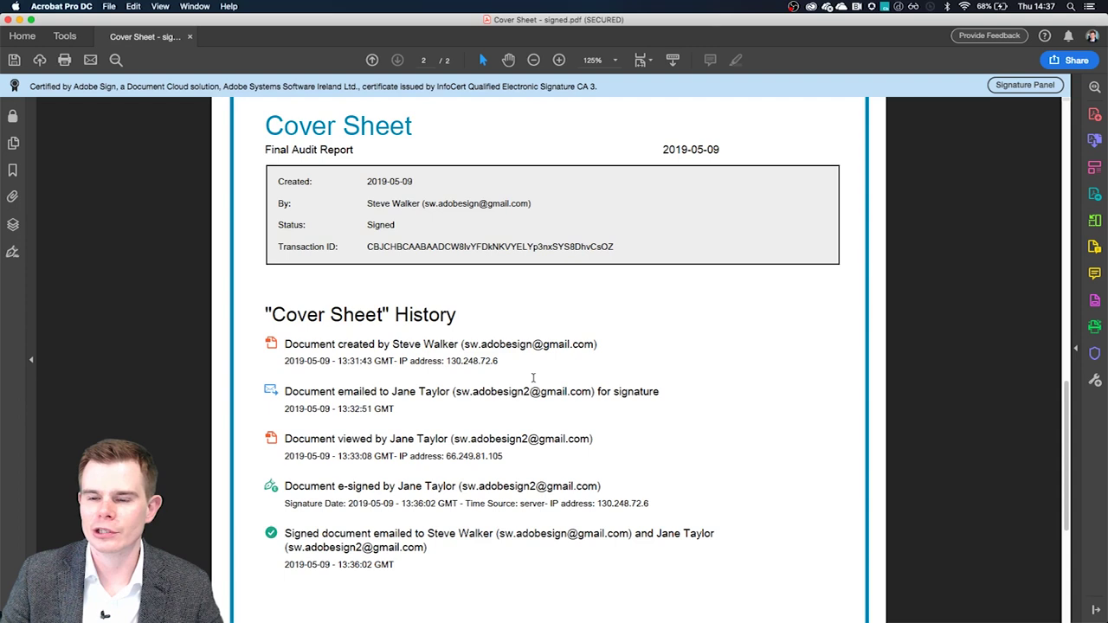
{"action": "double_click", "coordinate": [357, 345]}
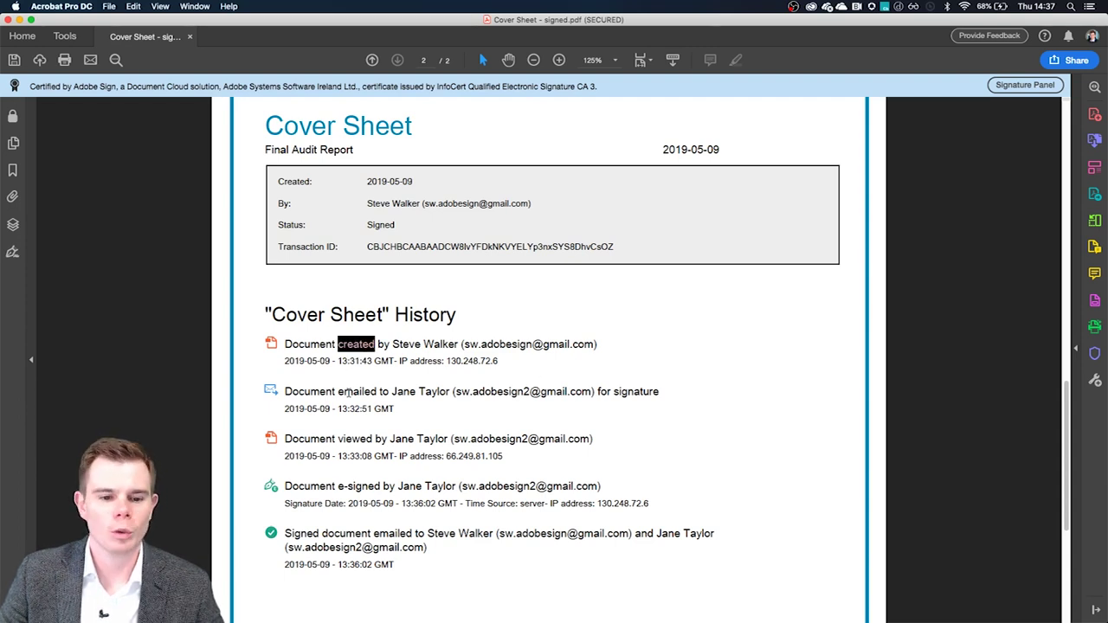
{"action": "double_click", "coordinate": [355, 392]}
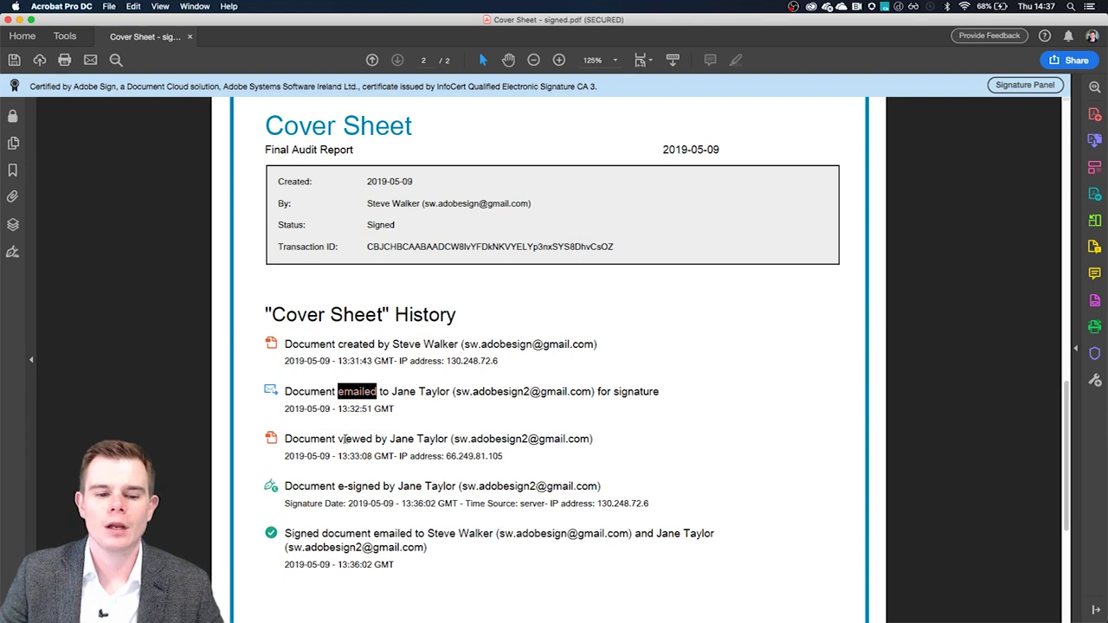
{"action": "left_click_drag", "start_coordinate": [338, 439], "coordinate": [448, 444]}
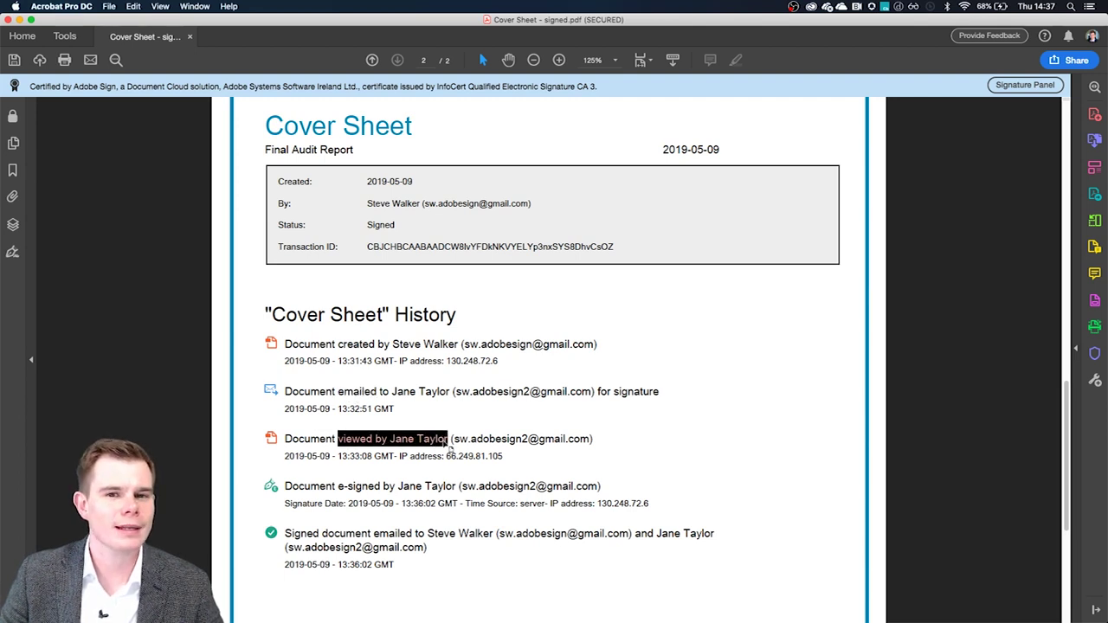
{"action": "left_click_drag", "start_coordinate": [338, 487], "coordinate": [455, 490]}
{"action": "left_click_drag", "start_coordinate": [322, 533], "coordinate": [495, 537]}
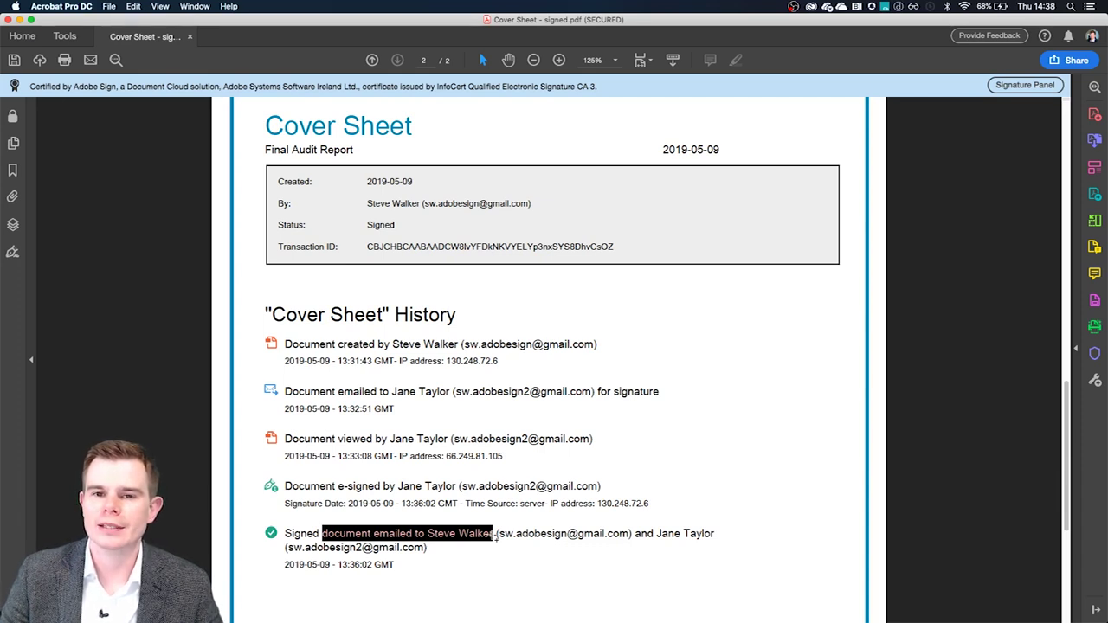
{"action": "left_click", "coordinate": [459, 534]}
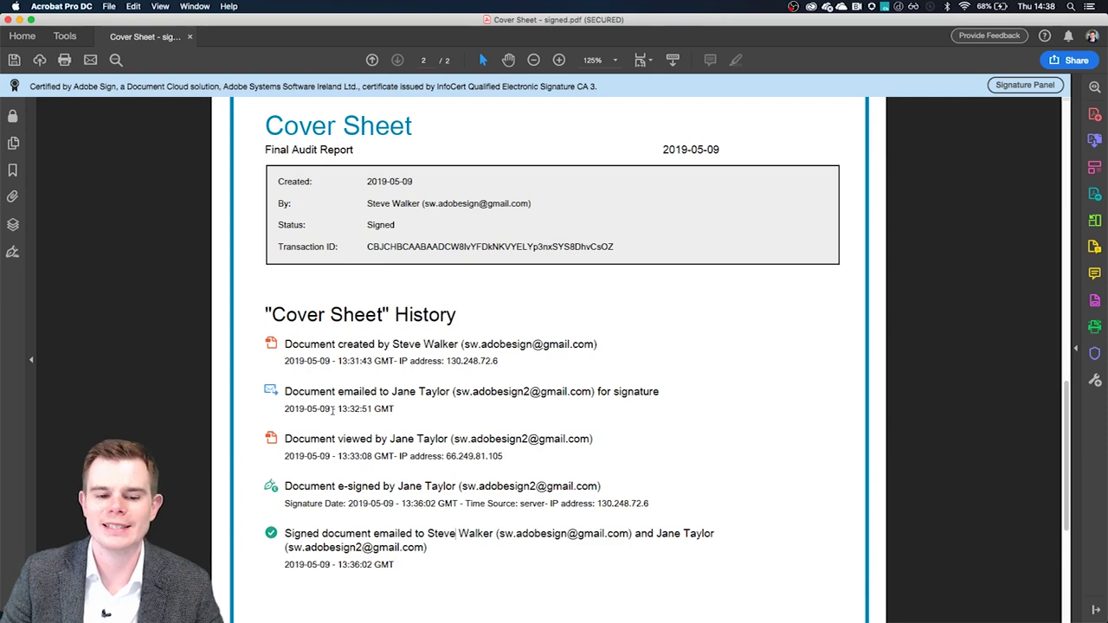
{"action": "left_click_drag", "start_coordinate": [330, 490], "coordinate": [458, 490]}
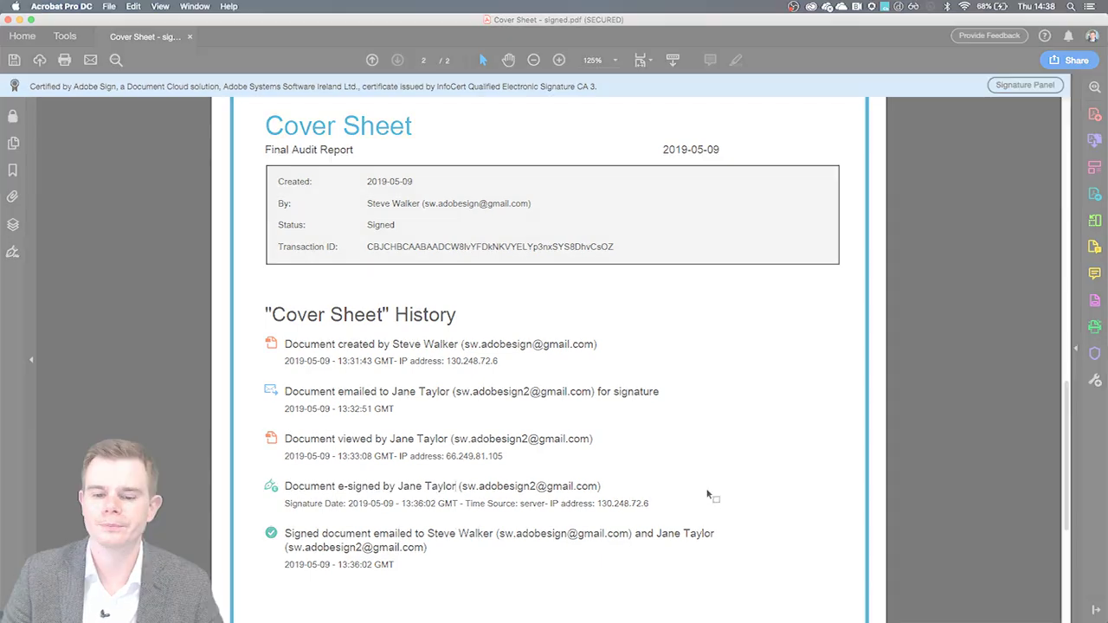